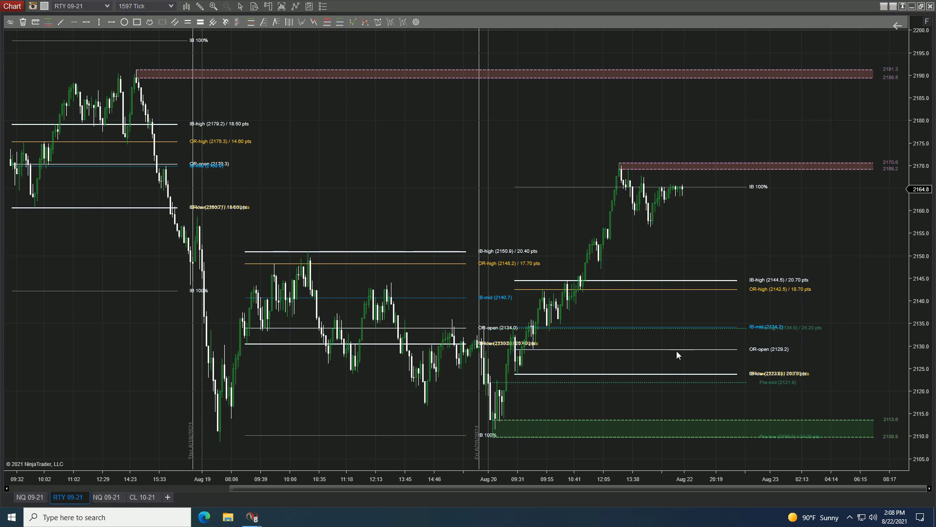
- Sketch a thin rectangle below the recent pullback low and a line from the highs, then remove them
{"action": "left_click_drag", "start_coordinate": [384, 161], "coordinate": [418, 153]}
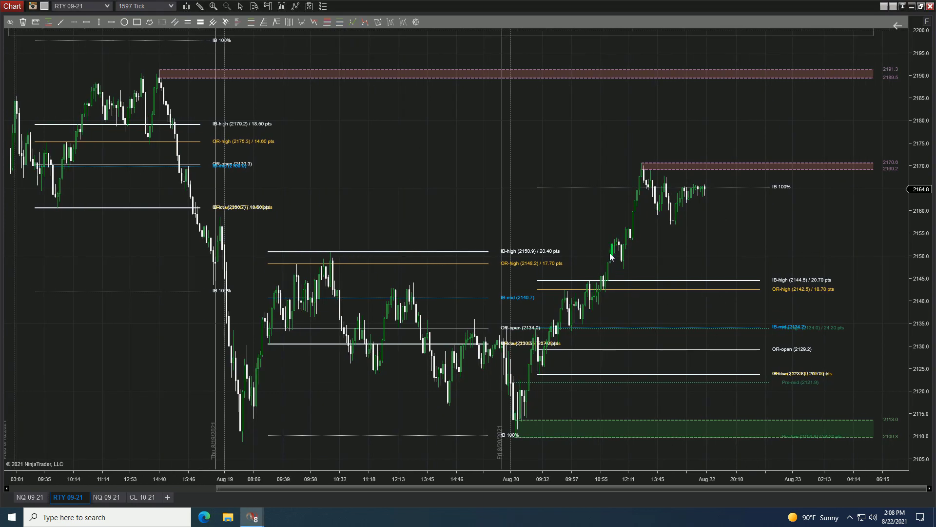
{"action": "mouse_move", "coordinate": [375, 154]}
{"action": "left_mouse_down"}
{"action": "mouse_move", "coordinate": [288, 148]}
{"action": "mouse_move", "coordinate": [362, 147]}
{"action": "left_mouse_up"}
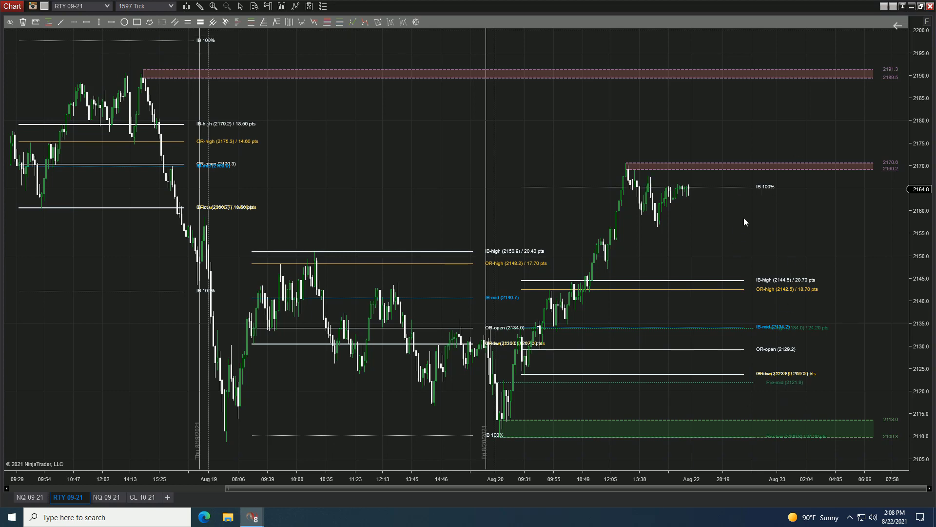
{"action": "left_click_drag", "start_coordinate": [396, 181], "coordinate": [371, 187]}
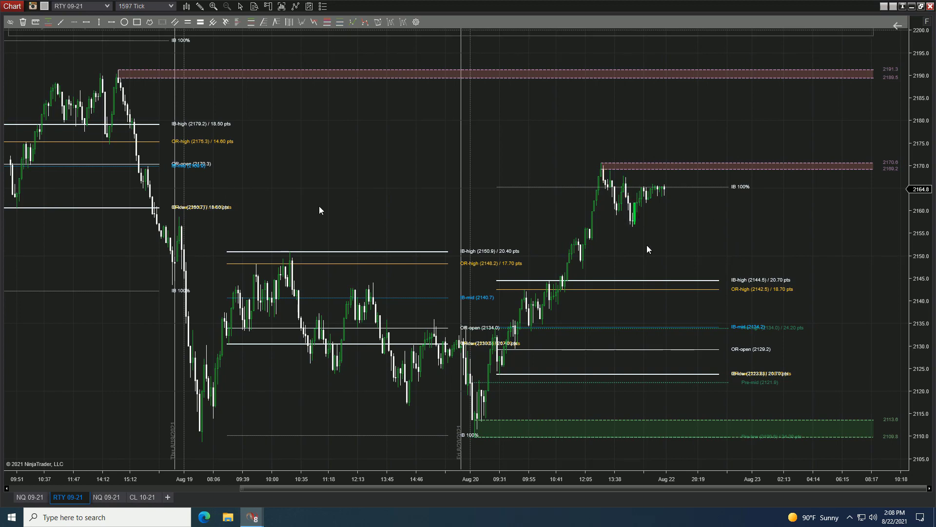
{"action": "left_click", "coordinate": [137, 22]}
{"action": "left_click", "coordinate": [630, 226]}
{"action": "left_click", "coordinate": [742, 227]}
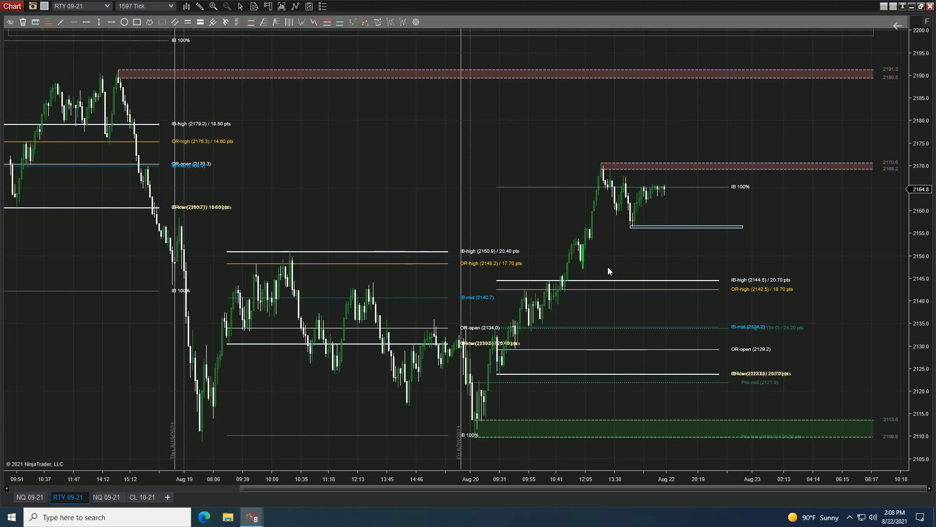
{"action": "left_click", "coordinate": [137, 22]}
{"action": "left_click", "coordinate": [644, 186]}
{"action": "left_click", "coordinate": [14, 21]}
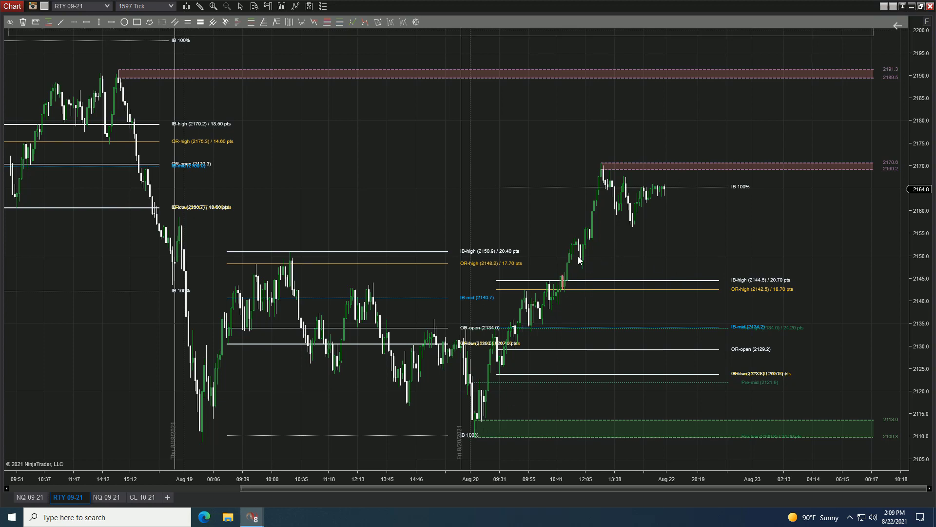
- Draw zone rectangles around 2148 and the Aug 19 IB-high/OR-high, remove them, then mark a red zone above price
{"action": "left_click_drag", "start_coordinate": [341, 195], "coordinate": [309, 151]}
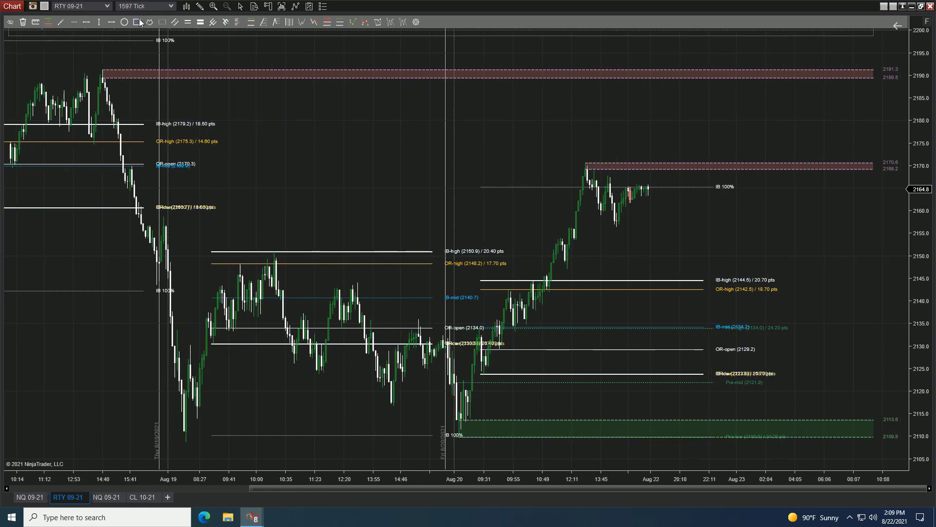
{"action": "left_click_drag", "start_coordinate": [567, 264], "coordinate": [803, 259]}
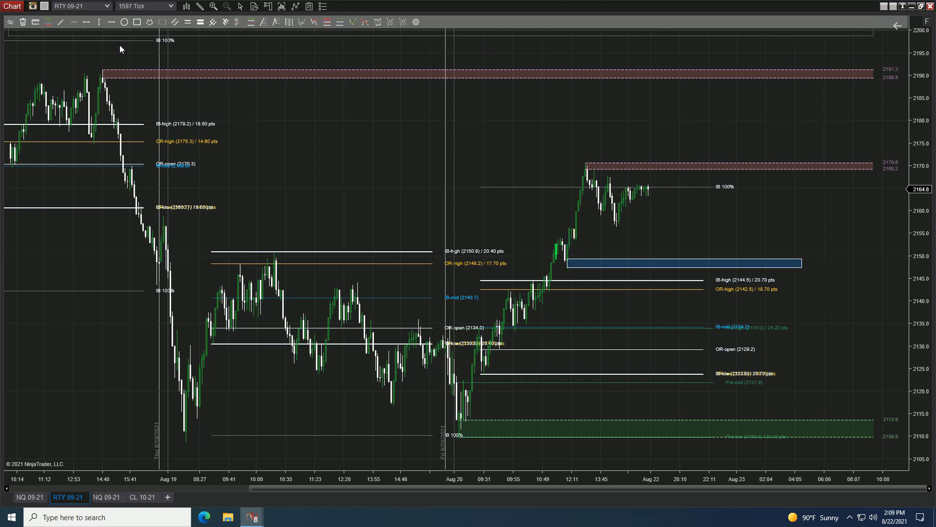
{"action": "left_click", "coordinate": [137, 22]}
{"action": "left_click", "coordinate": [271, 251]}
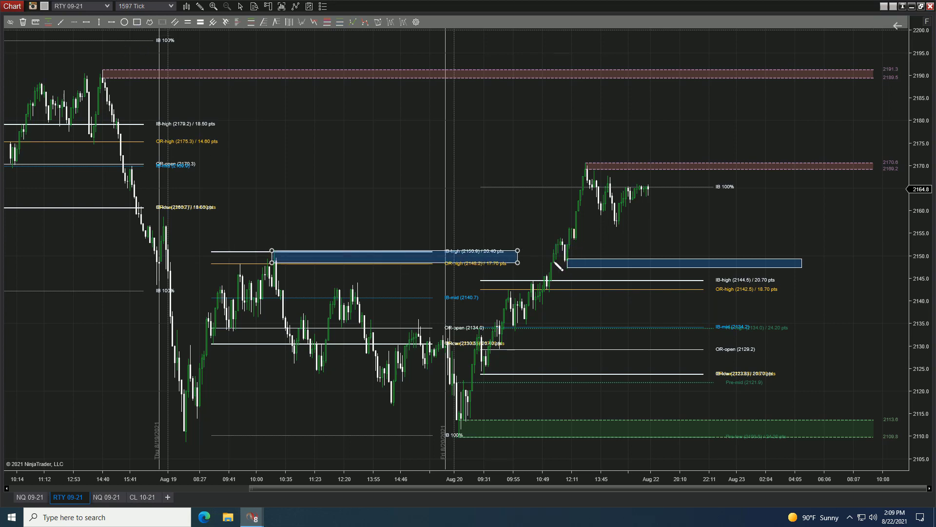
{"action": "left_click", "coordinate": [608, 263]}
{"action": "left_click_drag", "start_coordinate": [608, 264], "coordinate": [767, 264]}
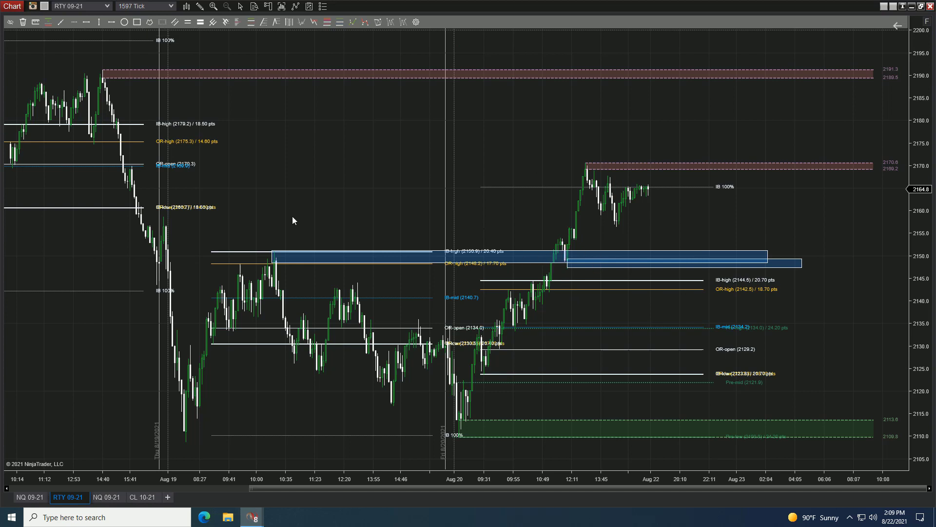
{"action": "left_click", "coordinate": [25, 22]}
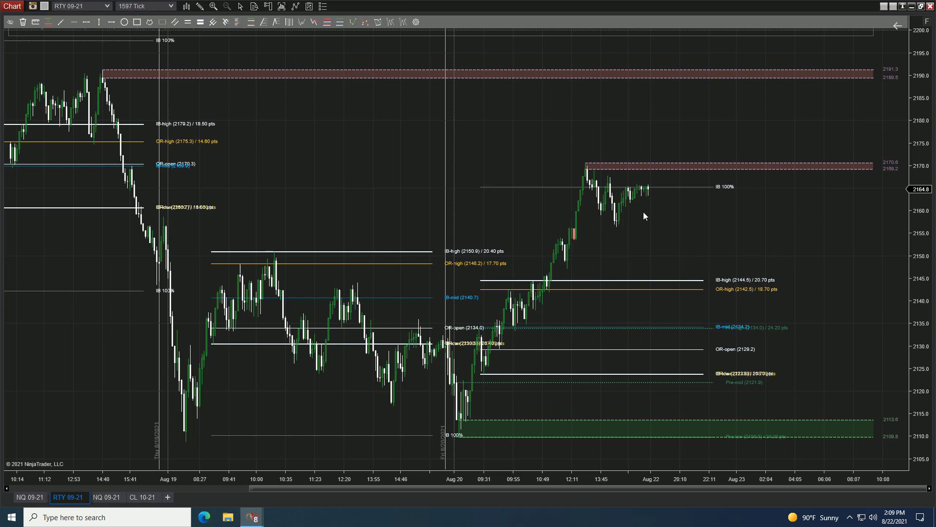
{"action": "left_click", "coordinate": [608, 174]}
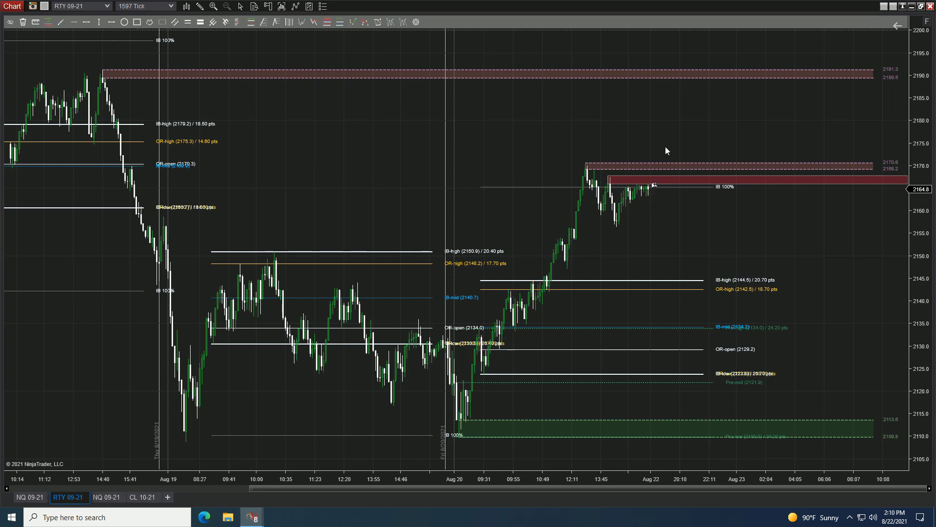
- Sketch a projected price path from the pullback low, ending with a drop toward IB-high
{"action": "left_click", "coordinate": [150, 22]}
{"action": "left_click", "coordinate": [618, 224]}
{"action": "left_click", "coordinate": [684, 113]}
{"action": "left_click", "coordinate": [705, 146]}
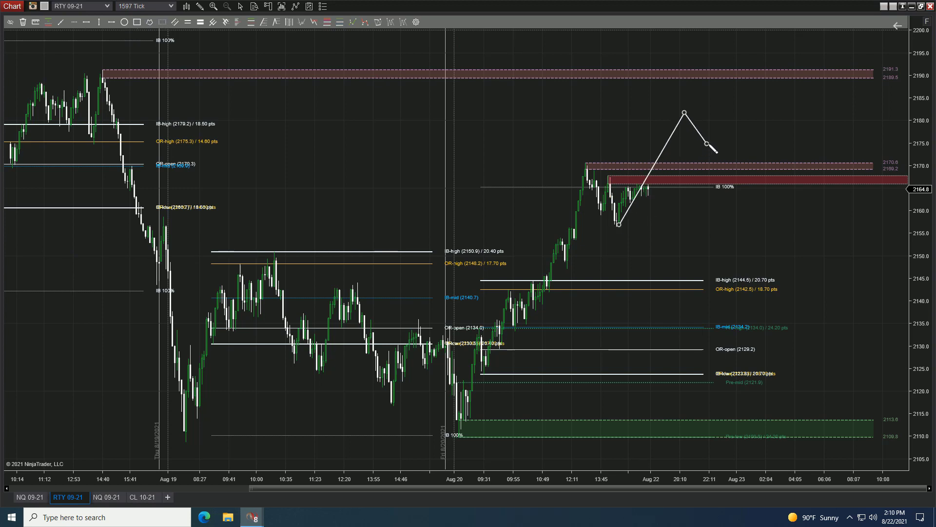
{"action": "key", "text": "Escape"}
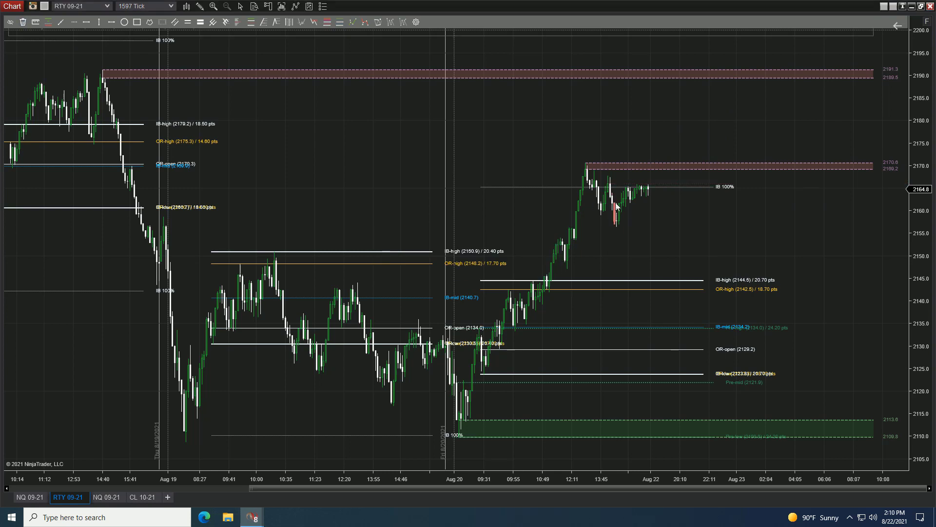
{"action": "left_click", "coordinate": [150, 21]}
{"action": "left_click", "coordinate": [623, 229]}
{"action": "left_click", "coordinate": [648, 185]}
{"action": "left_click", "coordinate": [666, 218]}
{"action": "double_click", "coordinate": [687, 277]}
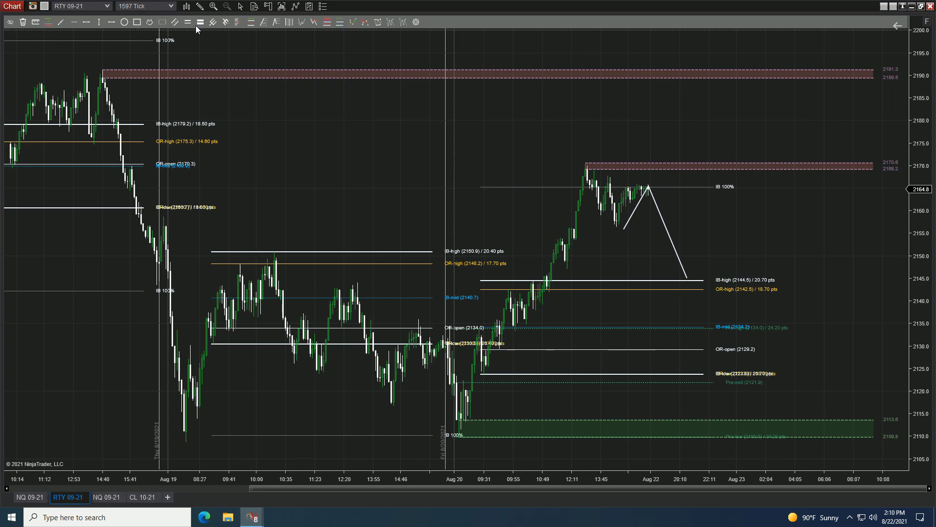
- Draw a zone over the IB-high and OR-high levels, then clear all drawings from the chart
{"action": "left_click", "coordinate": [138, 22]}
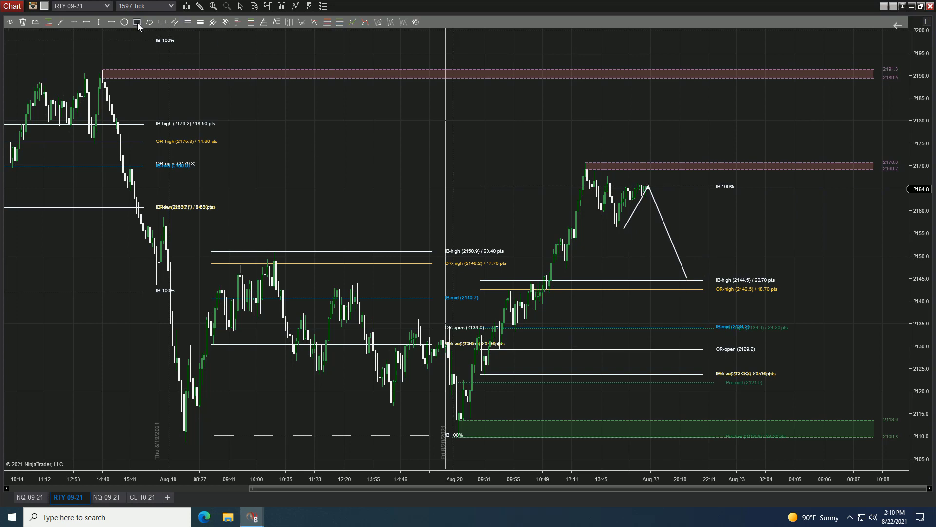
{"action": "left_click", "coordinate": [532, 280]}
{"action": "left_click", "coordinate": [768, 289]}
{"action": "left_click", "coordinate": [724, 361]}
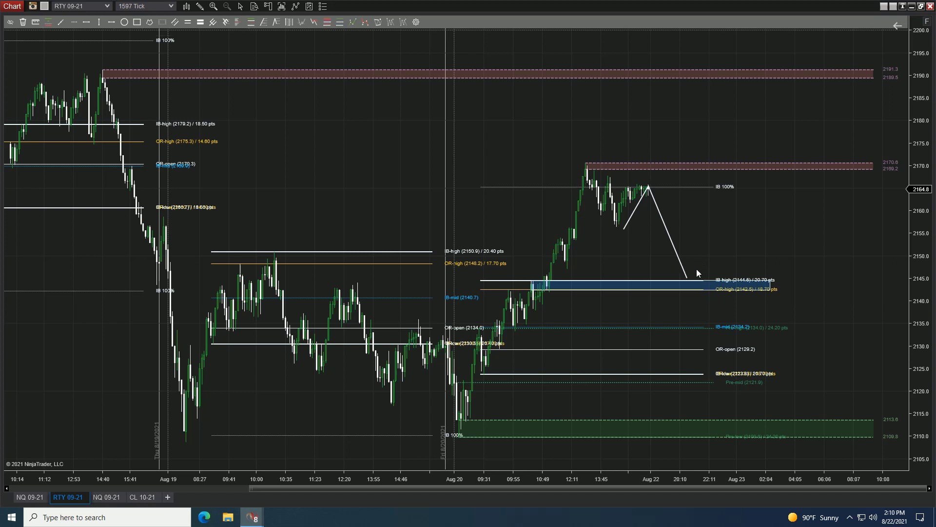
{"action": "left_click", "coordinate": [23, 22]}
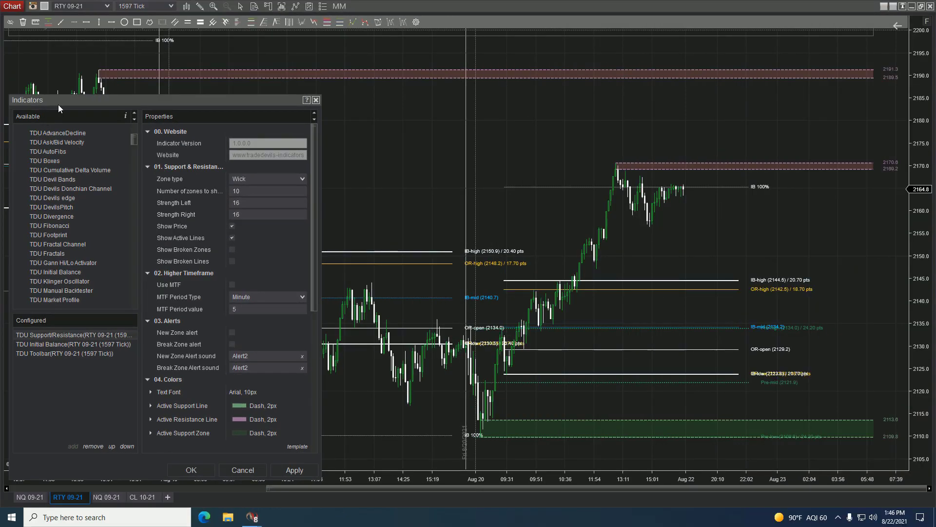
{"action": "left_click_drag", "start_coordinate": [61, 104], "coordinate": [63, 94]}
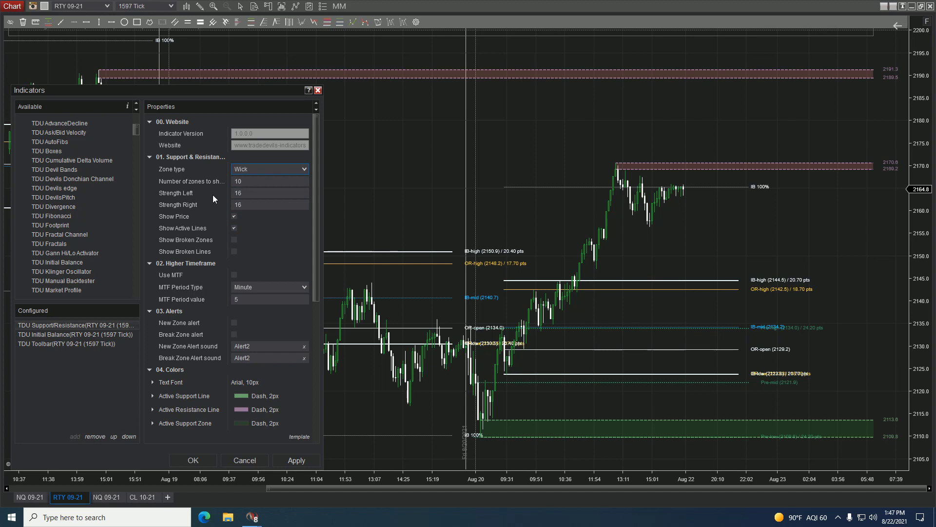
{"action": "left_click", "coordinate": [302, 171]}
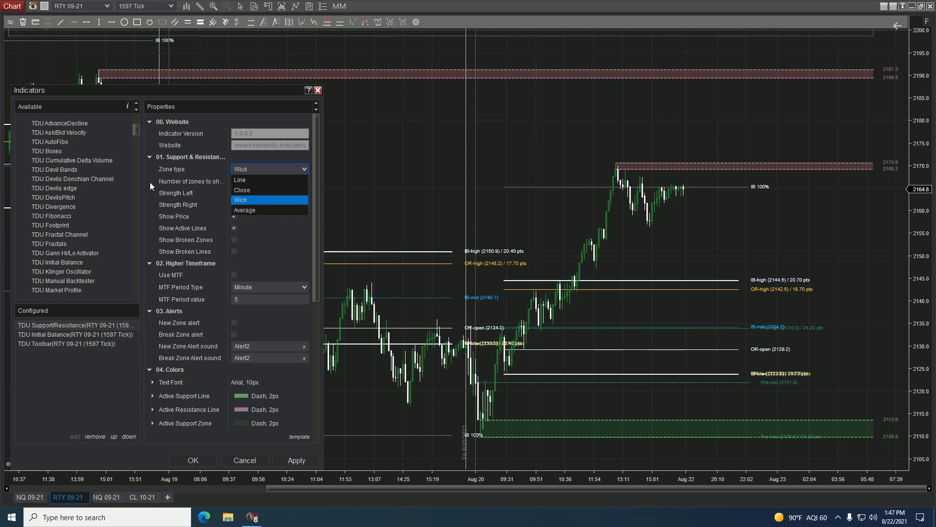
{"action": "left_click", "coordinate": [244, 180]}
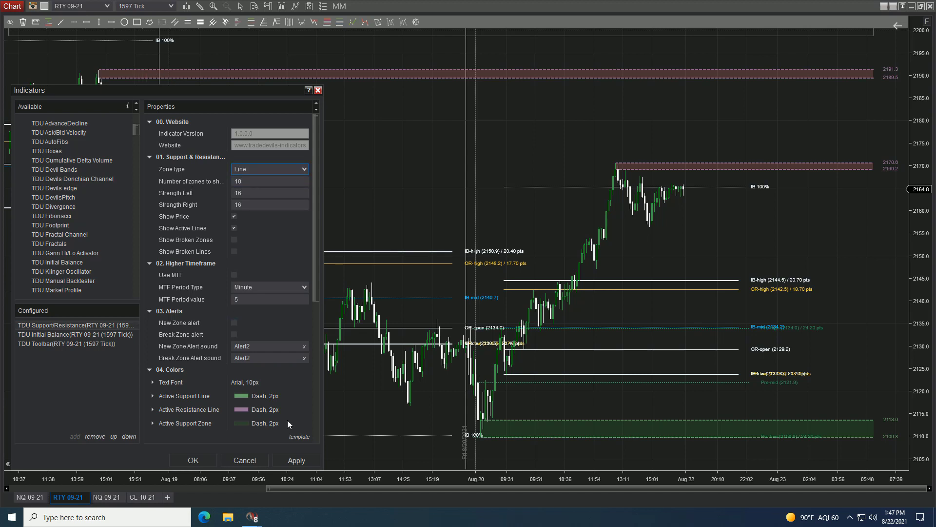
{"action": "left_click", "coordinate": [294, 457]}
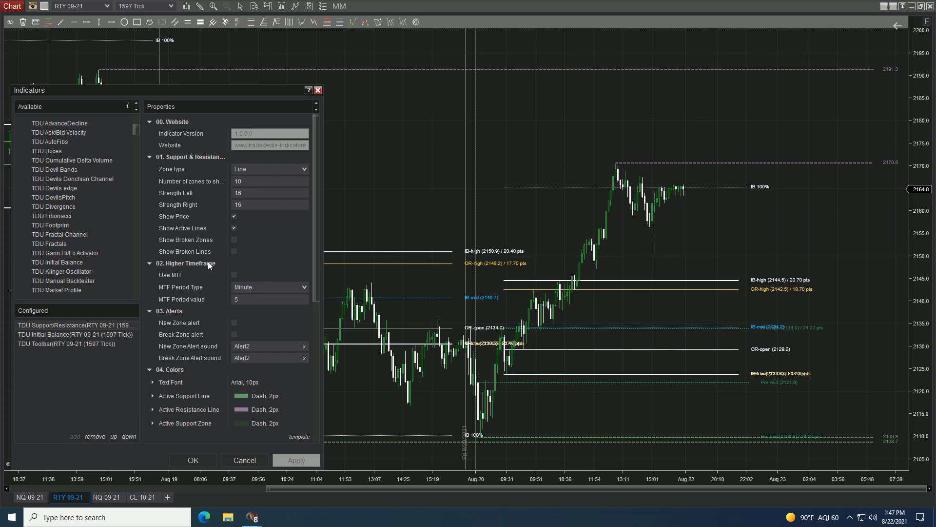
{"action": "left_click", "coordinate": [296, 170]}
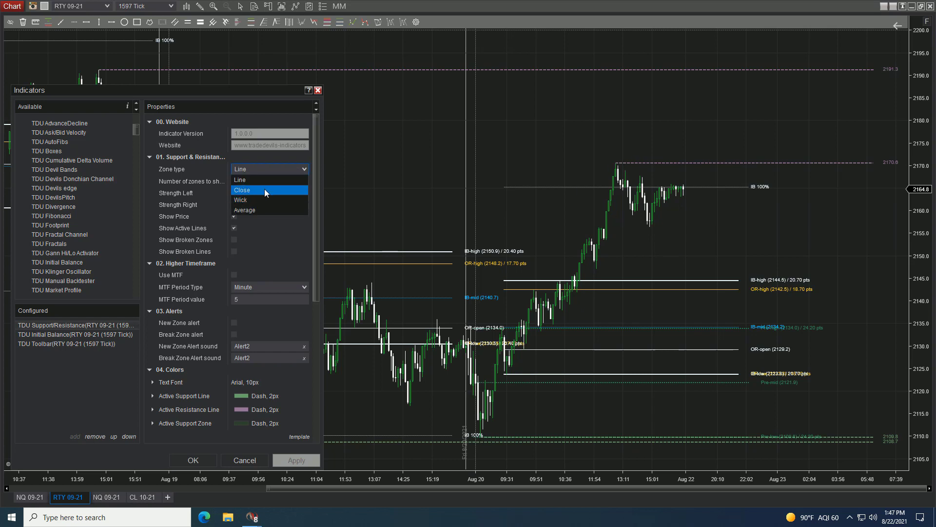
{"action": "left_click", "coordinate": [265, 189]}
{"action": "left_click", "coordinate": [293, 458]}
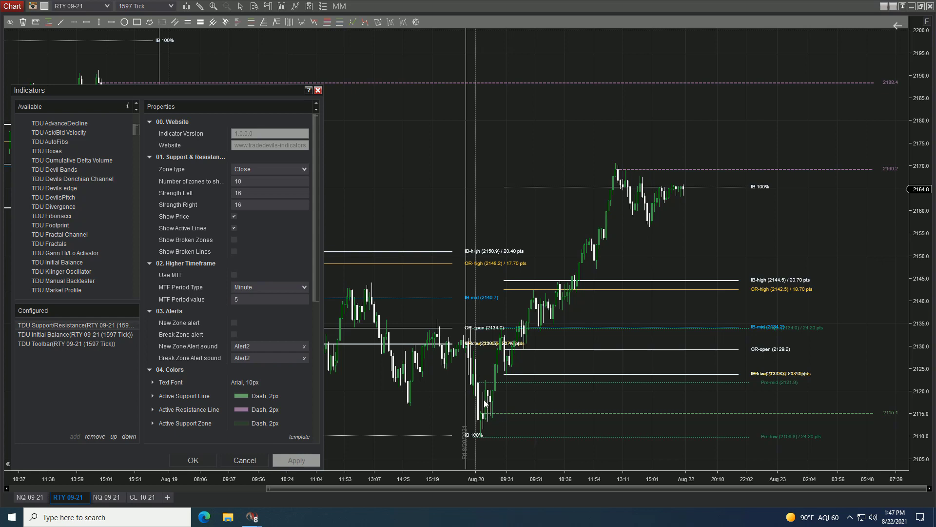
{"action": "left_click", "coordinate": [256, 168]}
{"action": "left_click", "coordinate": [246, 210]}
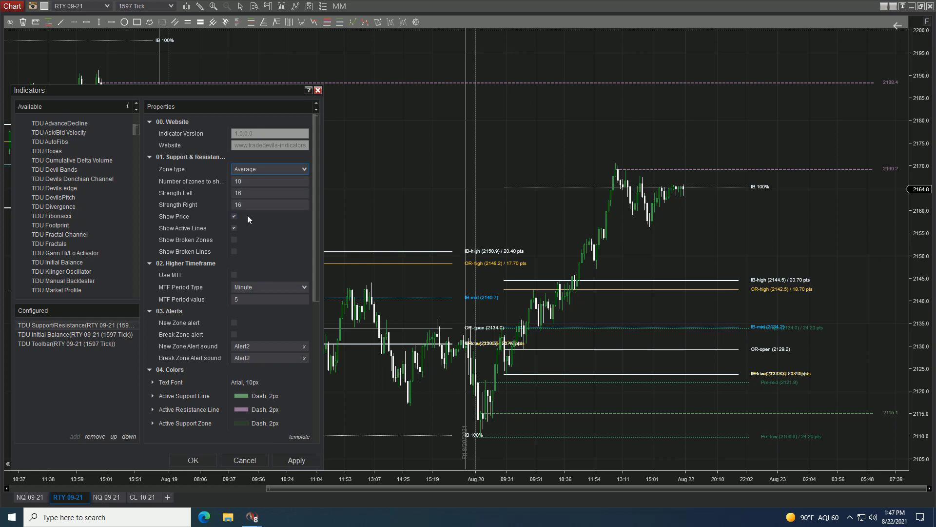
{"action": "left_click", "coordinate": [293, 460]}
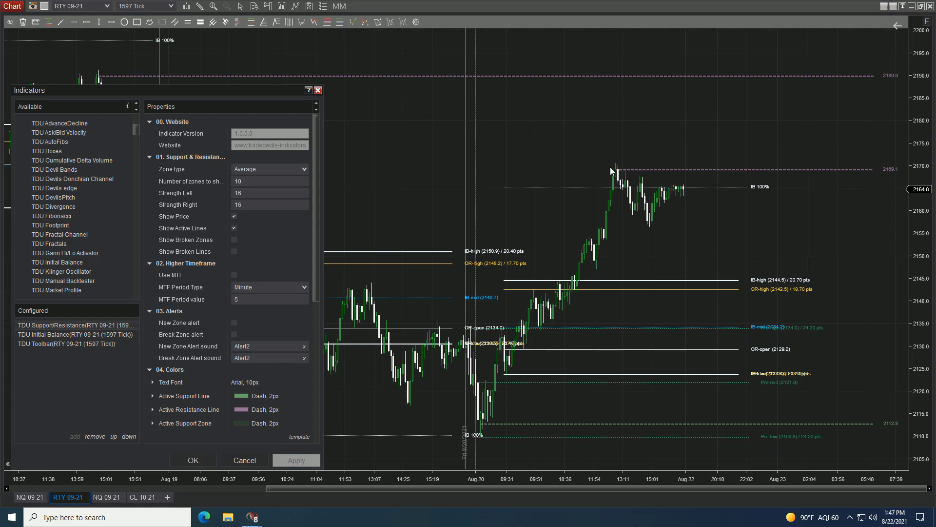
{"action": "left_click_drag", "start_coordinate": [184, 91], "coordinate": [149, 81]}
{"action": "left_click", "coordinate": [268, 160]}
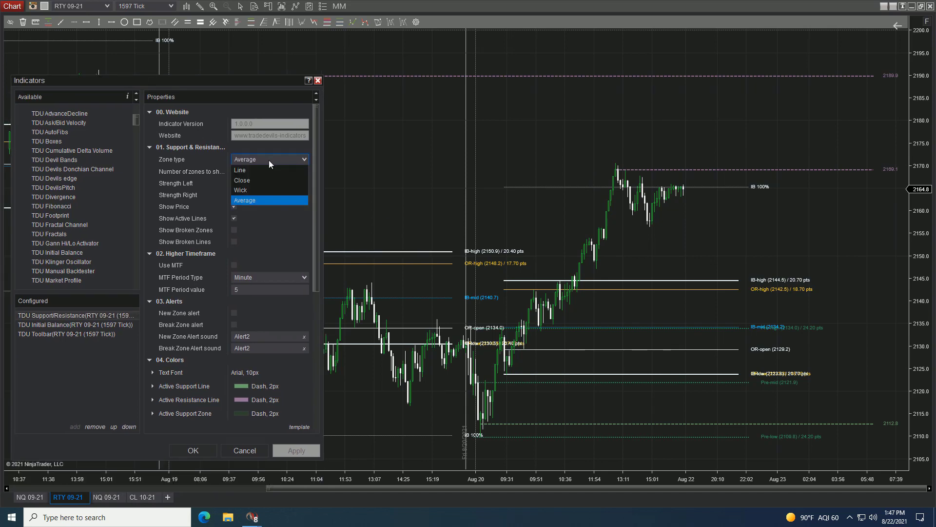
{"action": "left_click", "coordinate": [255, 189]}
{"action": "left_click", "coordinate": [296, 450]}
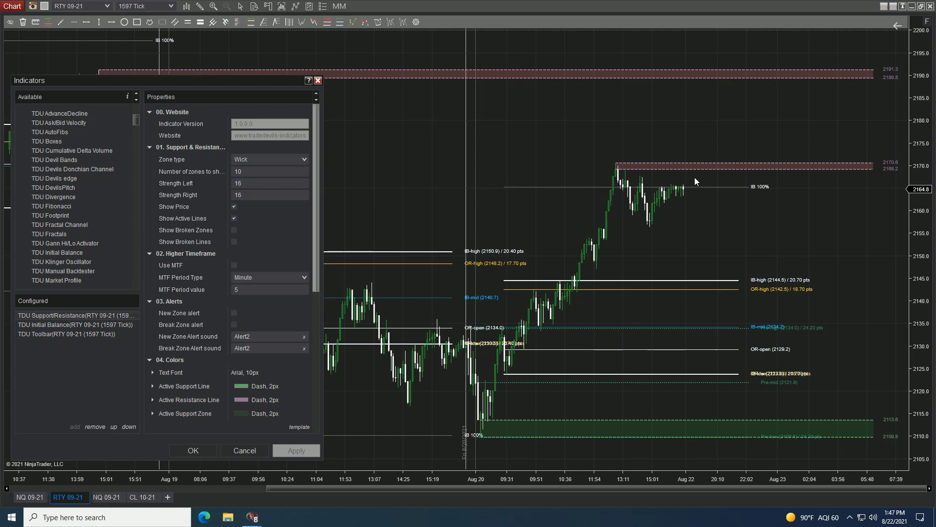
- Turn off Show Price and apply, then turn zone price labels back on and apply again
{"action": "left_click", "coordinate": [239, 186]}
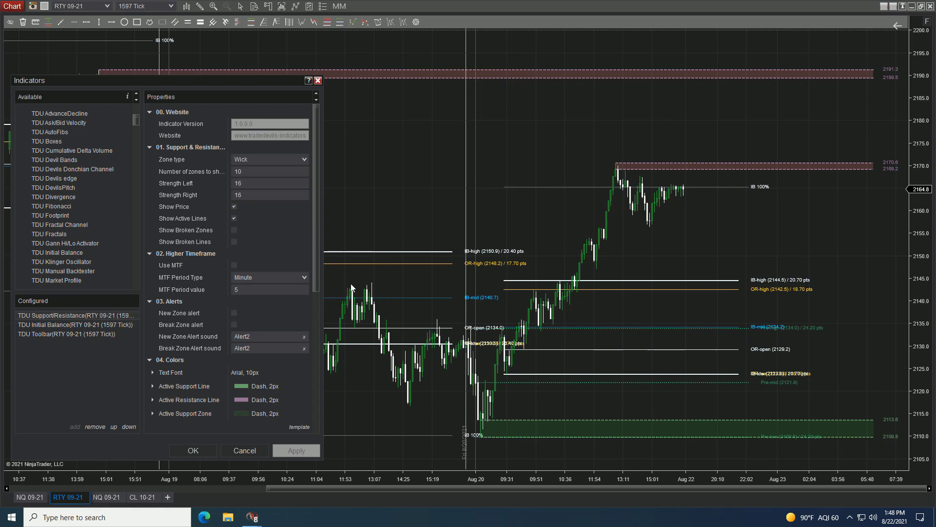
{"action": "left_click", "coordinate": [234, 206]}
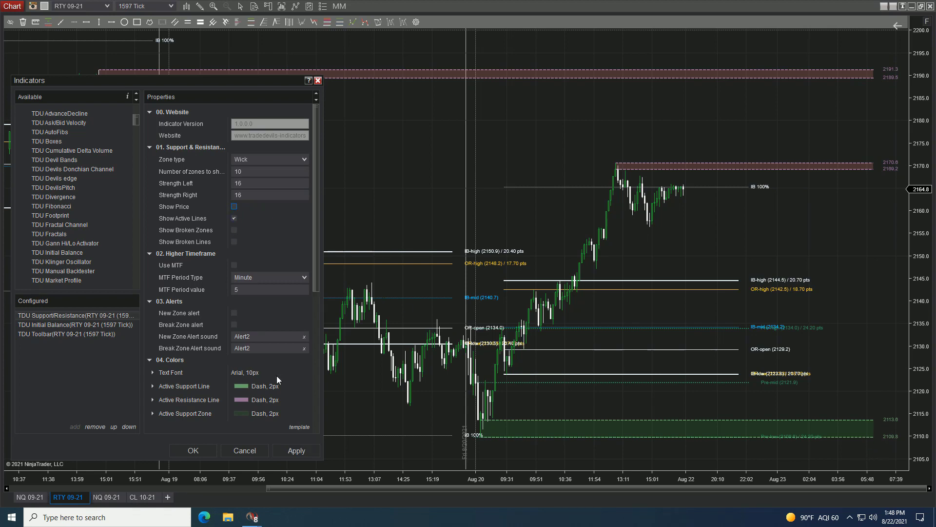
{"action": "left_click", "coordinate": [295, 448]}
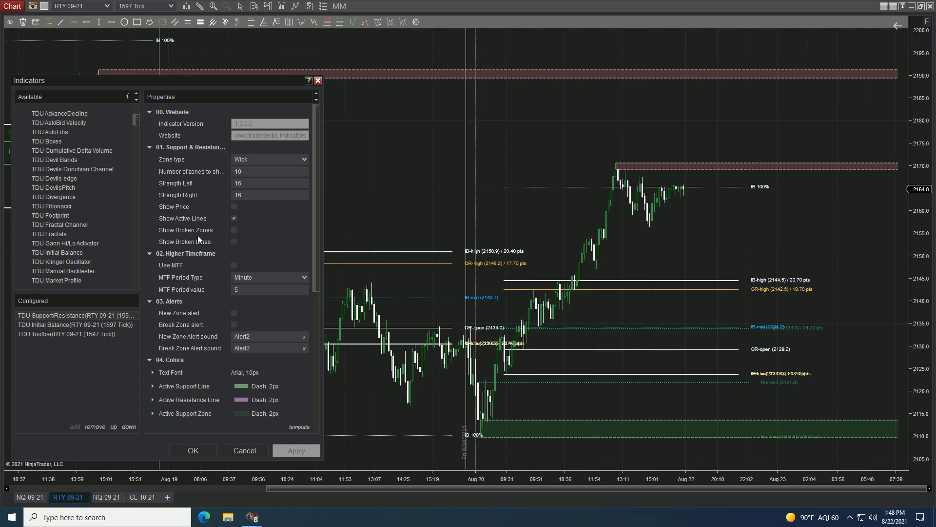
{"action": "left_click", "coordinate": [234, 218]}
{"action": "left_click", "coordinate": [234, 207]}
{"action": "left_click", "coordinate": [295, 449]}
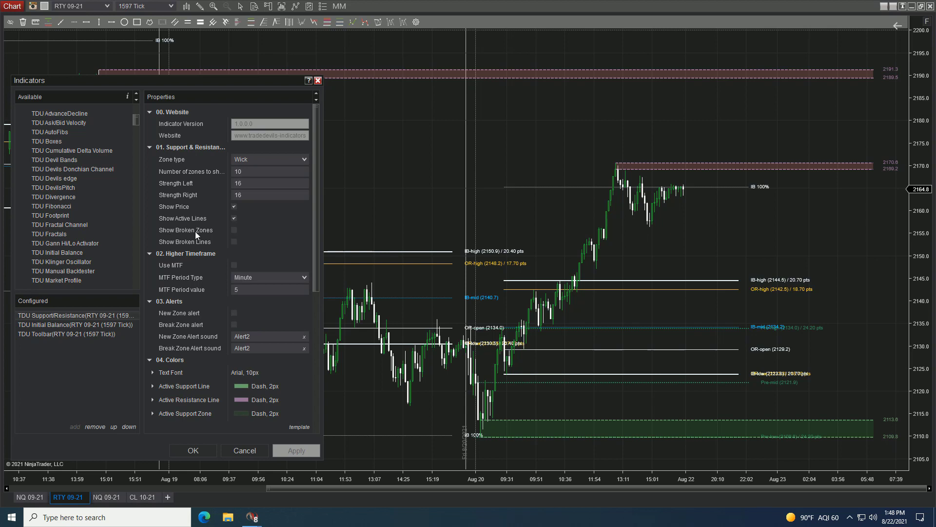
- Enable Show Broken Zones and Show Broken Lines and apply them to the chart
{"action": "left_click", "coordinate": [234, 230]}
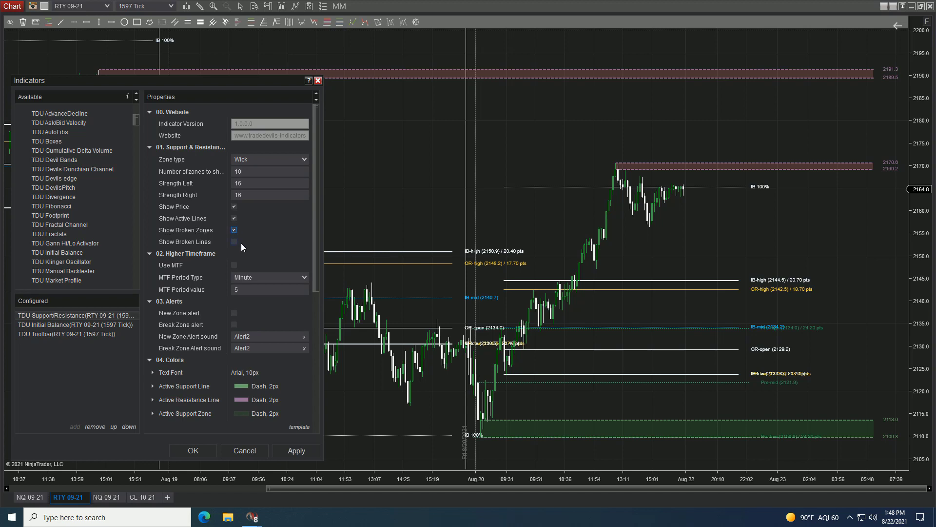
{"action": "left_click", "coordinate": [234, 242]}
{"action": "left_click", "coordinate": [291, 450]}
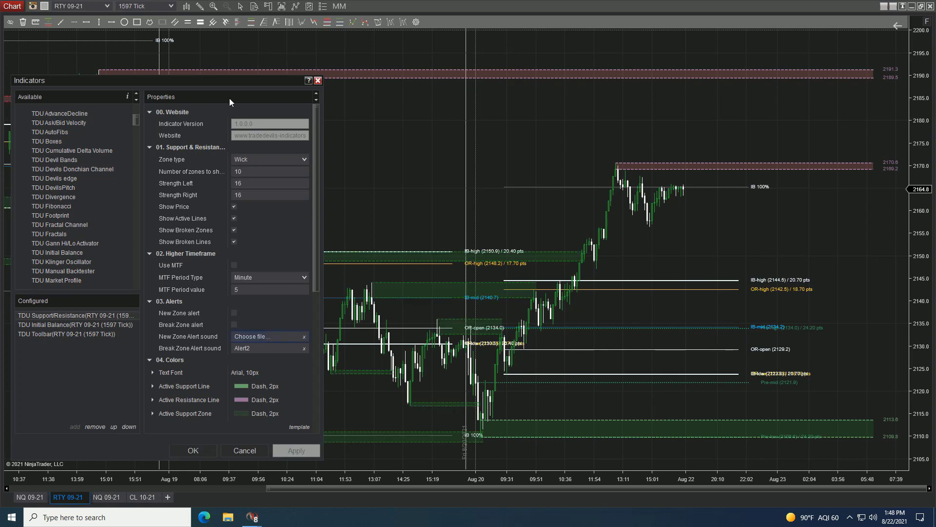
- Uncheck Show Broken Lines and apply, keeping broken zones visible on the RTY chart
{"action": "left_click_drag", "start_coordinate": [206, 81], "coordinate": [834, 99]}
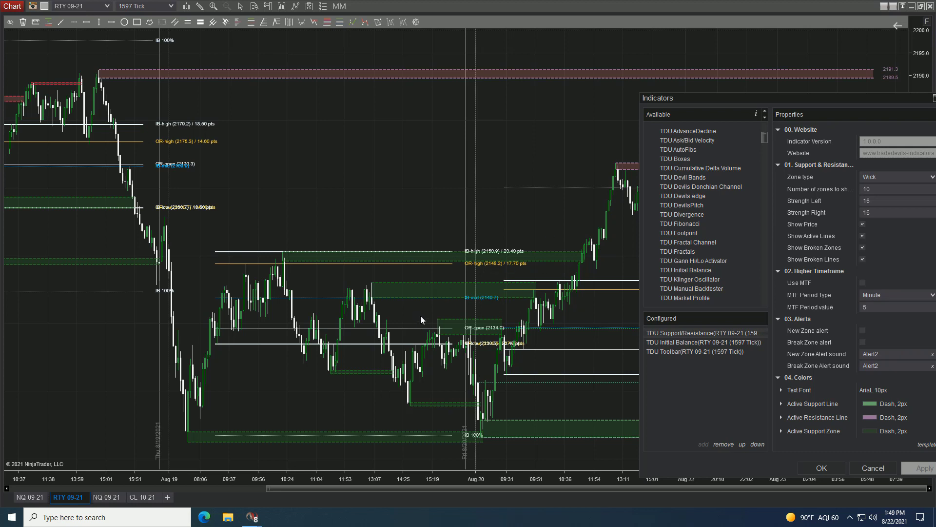
{"action": "left_click_drag", "start_coordinate": [667, 98], "coordinate": [43, 84]}
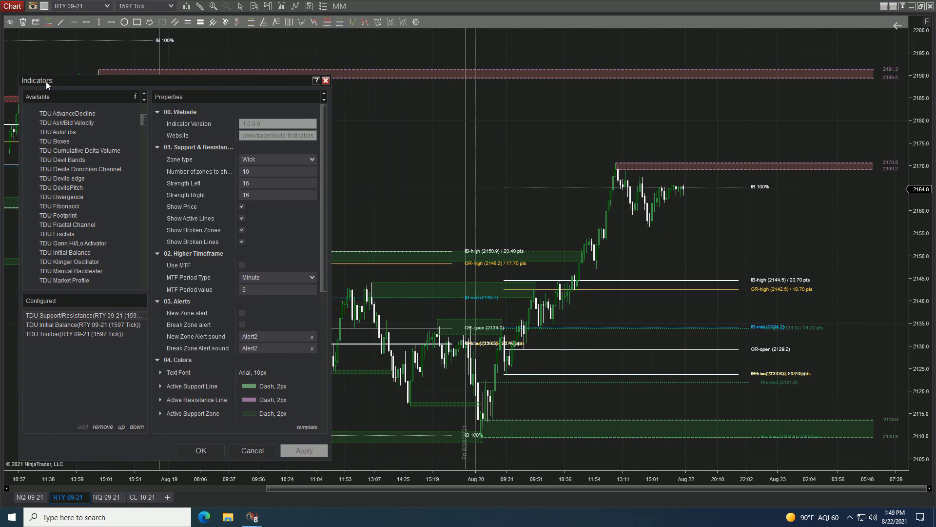
{"action": "left_click", "coordinate": [237, 242]}
{"action": "left_click", "coordinate": [300, 450]}
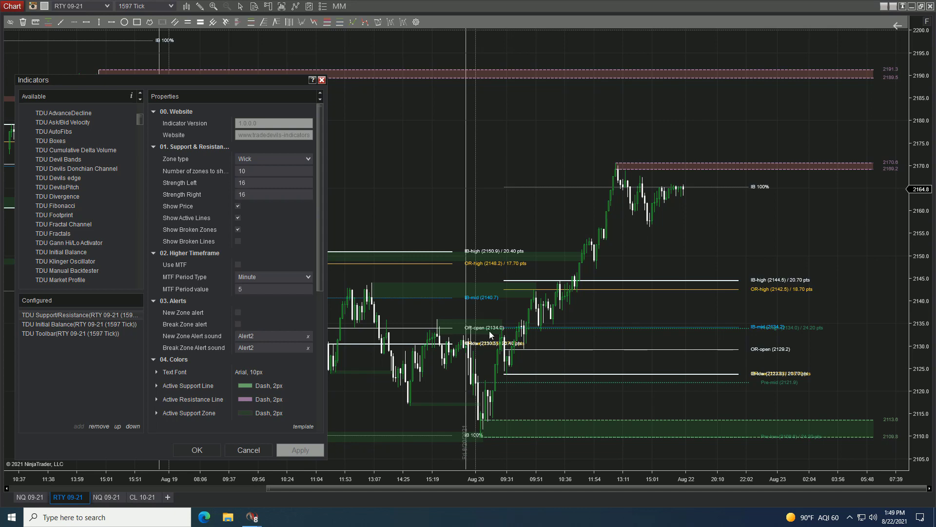
- Close the Indicators dialog, then reopen it with Ctrl+I and reposition it over the chart
{"action": "left_click_drag", "start_coordinate": [182, 79], "coordinate": [99, 127]}
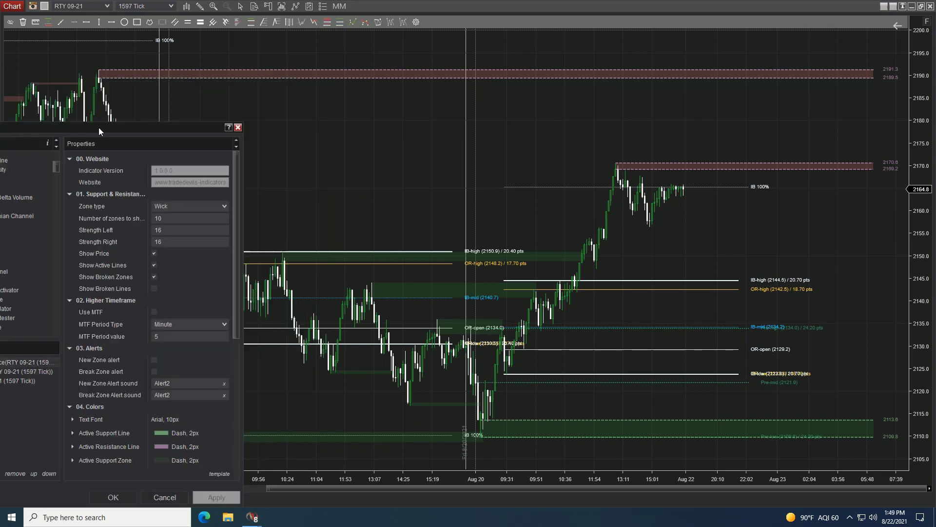
{"action": "key", "text": "Return"}
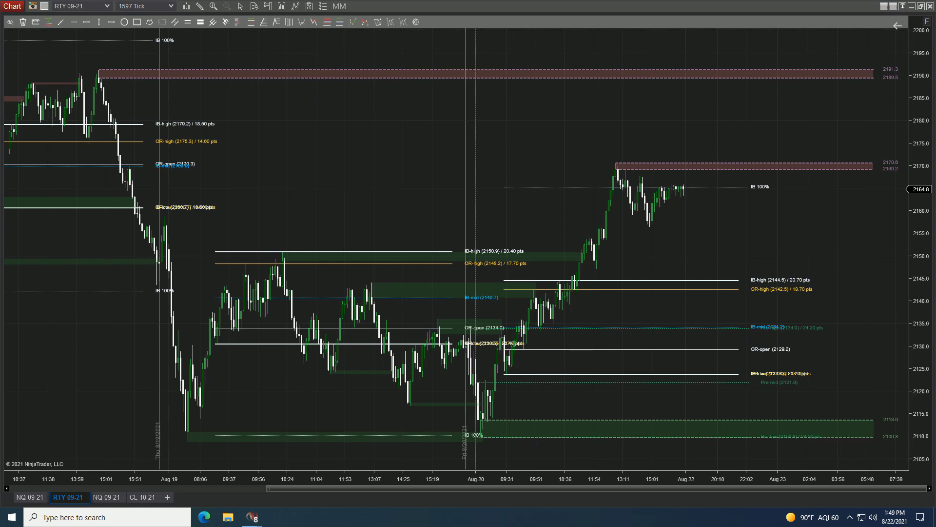
{"action": "key", "text": "ctrl+i"}
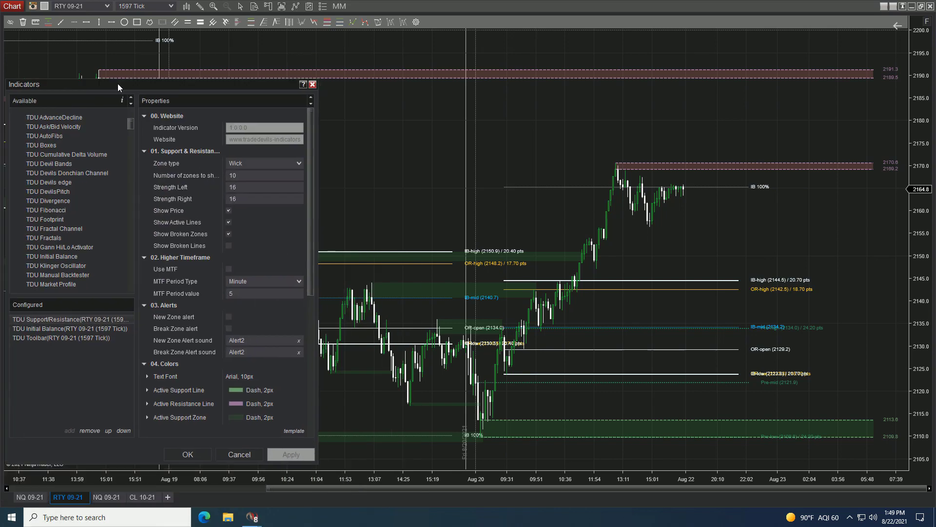
{"action": "key", "text": "Escape"}
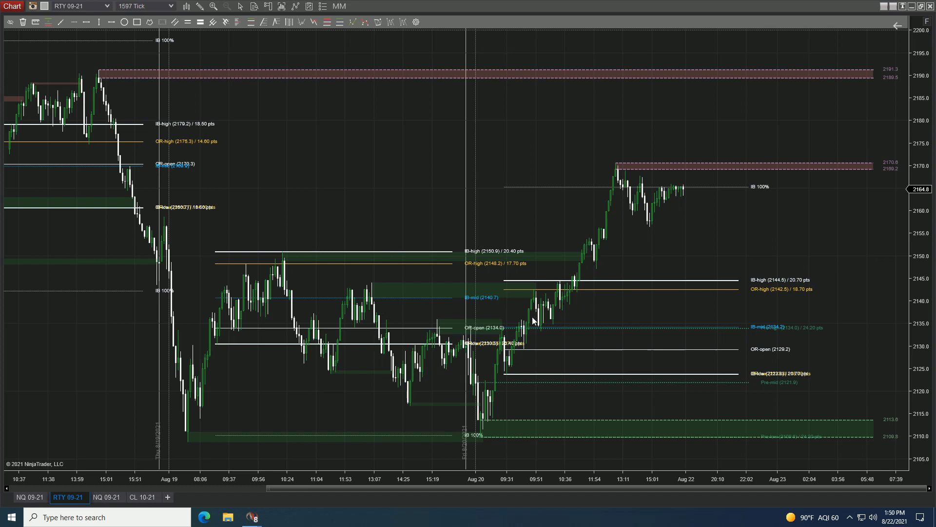
{"action": "key", "text": "ctrl+i"}
{"action": "left_click_drag", "start_coordinate": [273, 109], "coordinate": [188, 63]}
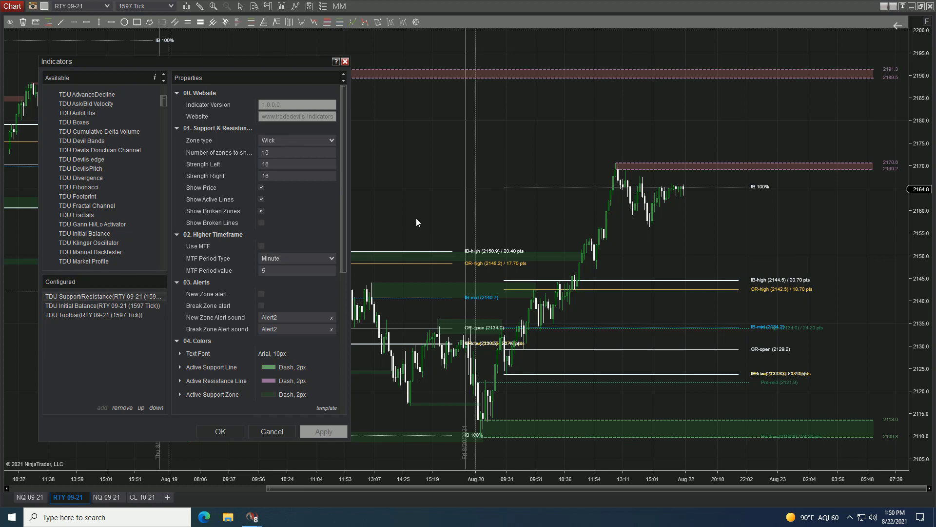
- Turn on Use MTF with an MTF Period value of 15 and apply it
{"action": "left_click", "coordinate": [253, 270]}
{"action": "type", "text": "15"}
{"action": "left_click", "coordinate": [262, 246]}
{"action": "left_click", "coordinate": [324, 431]}
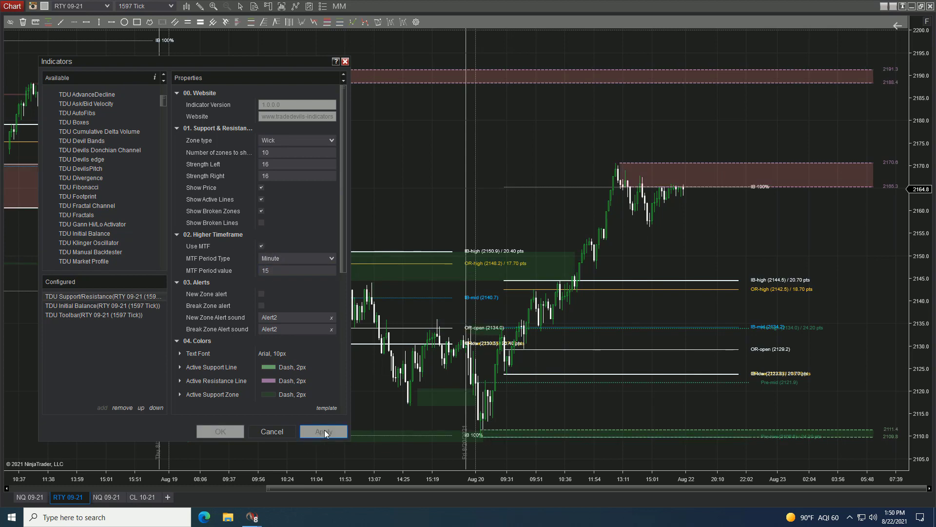
{"action": "left_click_drag", "start_coordinate": [224, 63], "coordinate": [214, 526]}
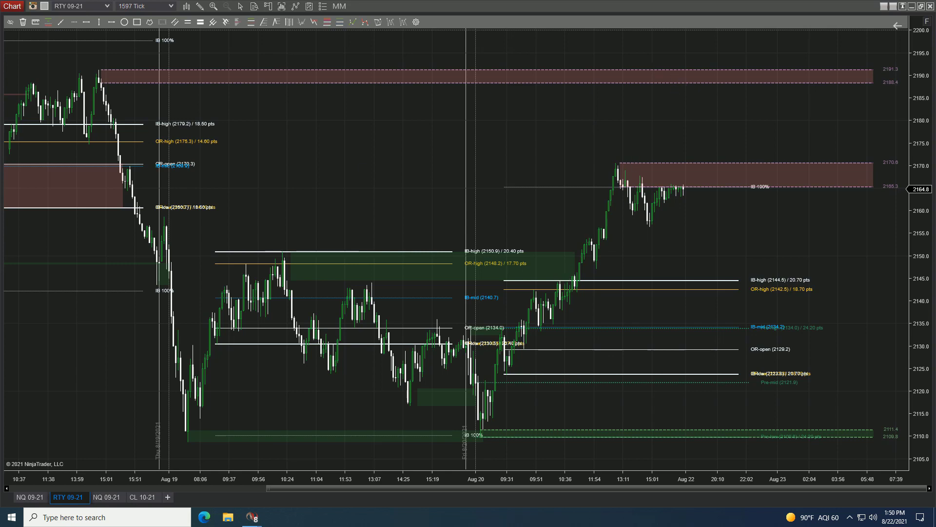
{"action": "key", "text": "ctrl+i"}
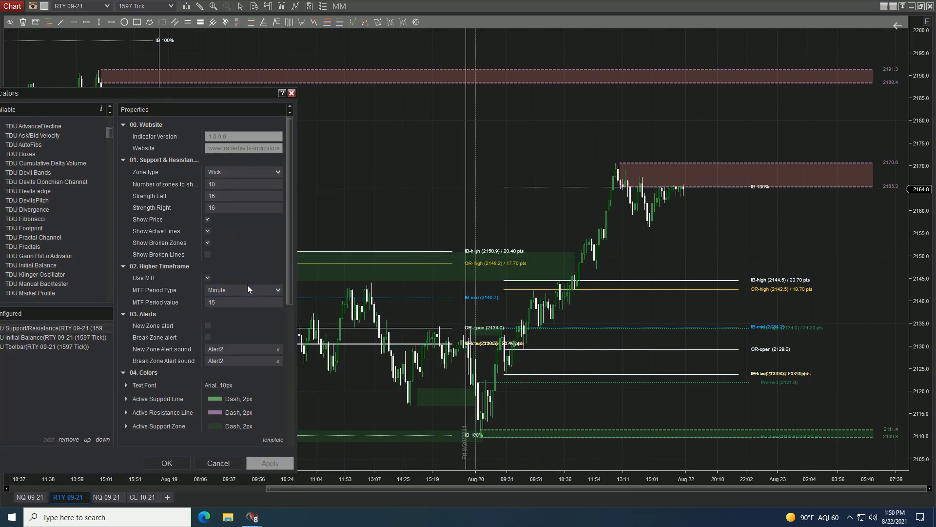
- Keep the MTF Period Type set to Minute in the indicator settings
{"action": "left_click", "coordinate": [248, 290]}
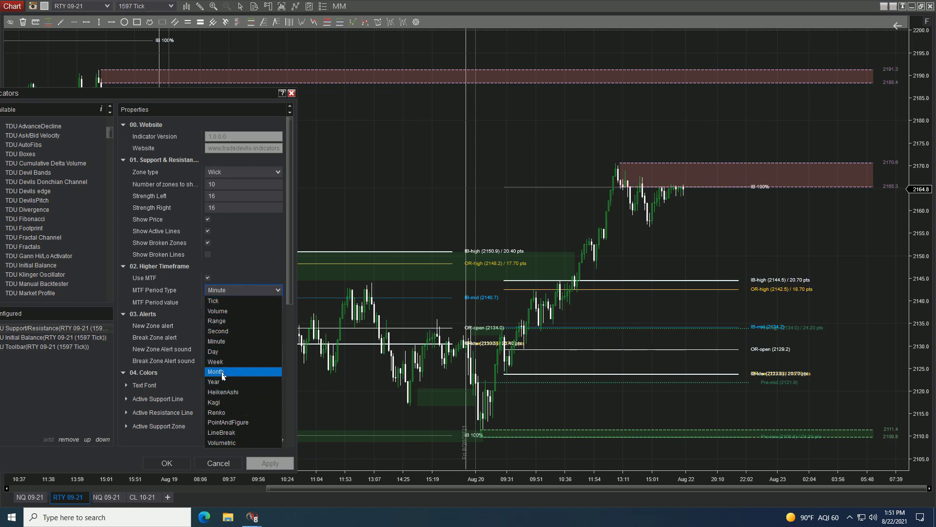
{"action": "left_click", "coordinate": [239, 260]}
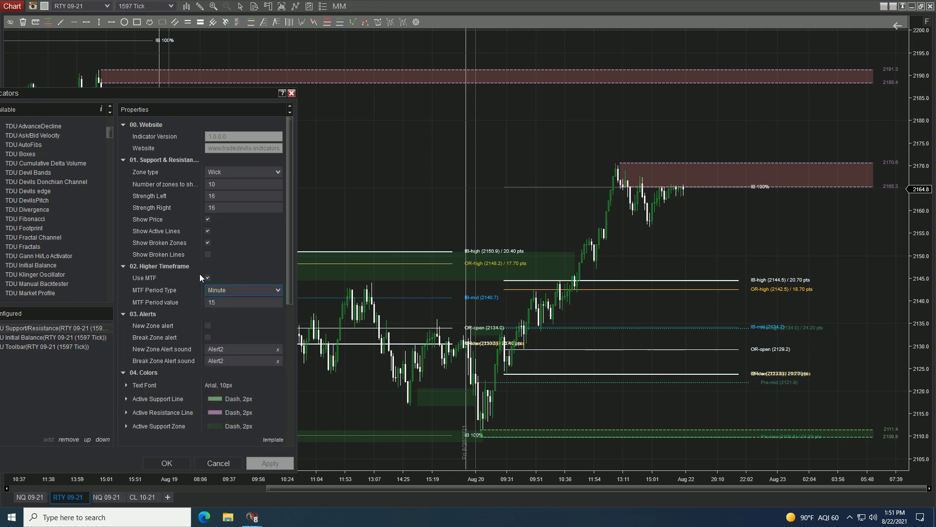
{"action": "left_click_drag", "start_coordinate": [148, 93], "coordinate": [181, 82]}
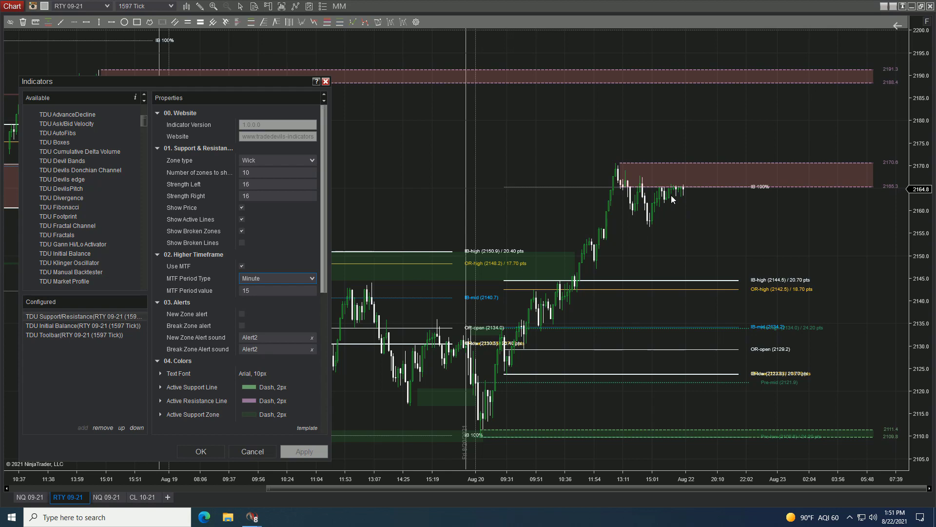
{"action": "left_click", "coordinate": [265, 277]}
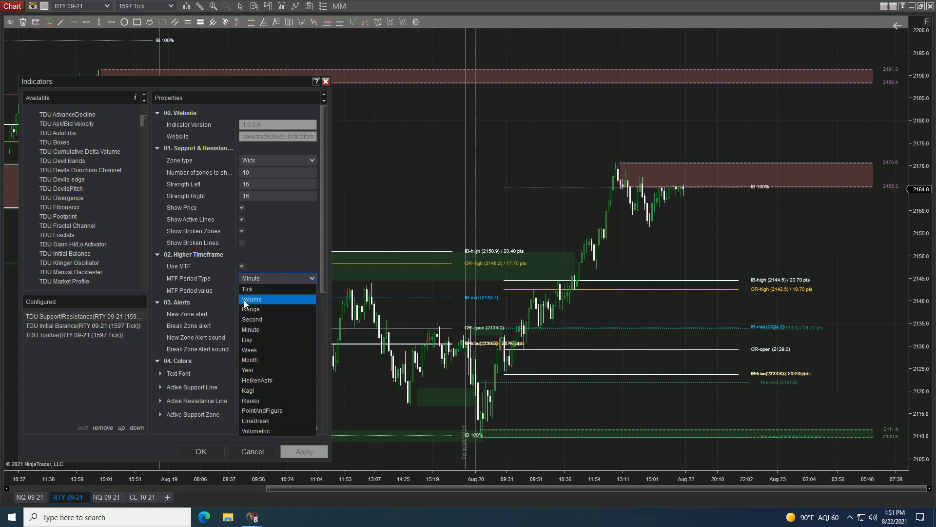
{"action": "left_click", "coordinate": [256, 331]}
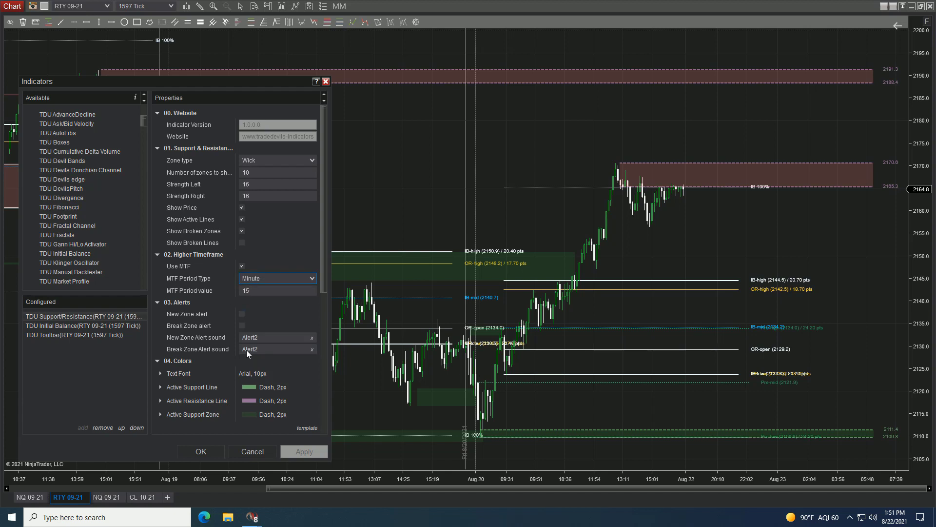
- Re-enter 15 as the MTF Period value and enable the New Zone alert
{"action": "left_click", "coordinate": [261, 292]}
{"action": "key", "text": "BackSpace"}
{"action": "type", "text": "15"}
{"action": "left_click", "coordinate": [190, 344]}
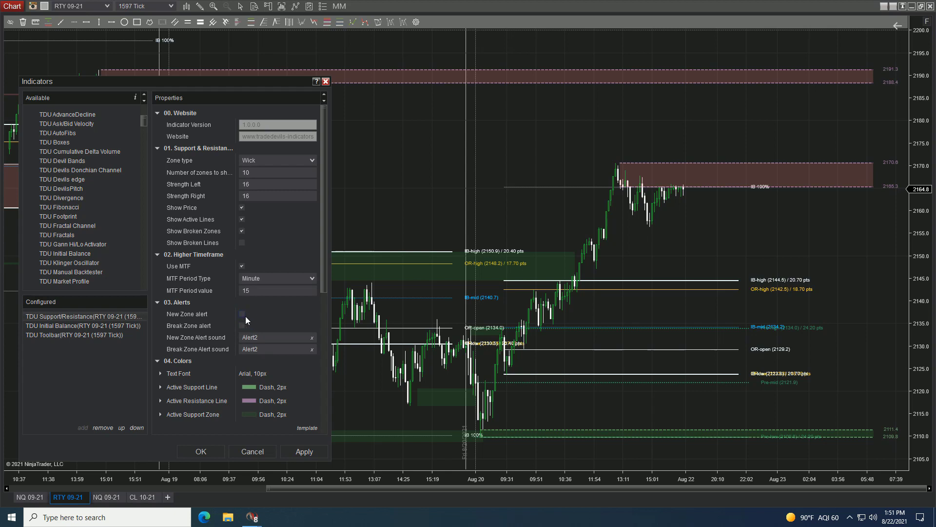
{"action": "left_click", "coordinate": [242, 317]}
- Scroll through the TDU SupportResistance settings, then Cancel the dialog without applying changes
{"action": "left_click_drag", "start_coordinate": [324, 239], "coordinate": [331, 321]}
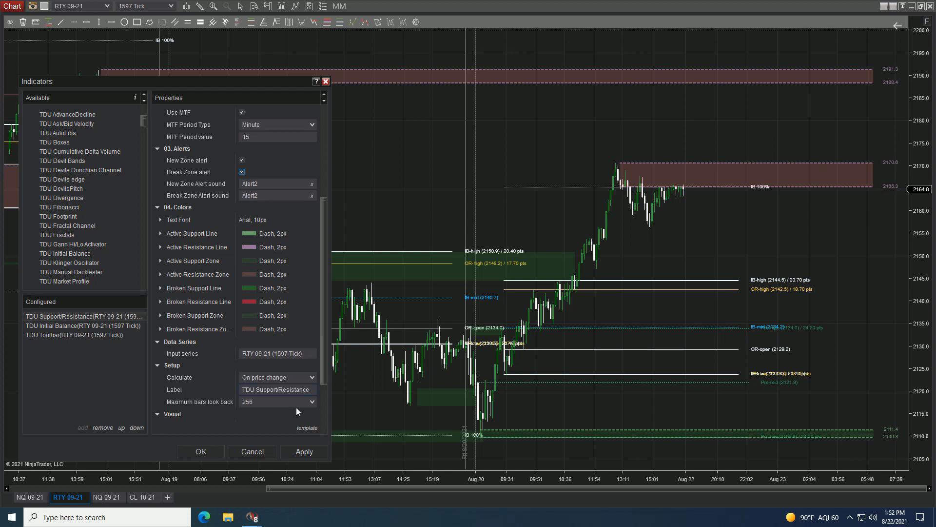
{"action": "scroll", "coordinate": [322, 358], "scroll_direction": "down", "scroll_amount": 4}
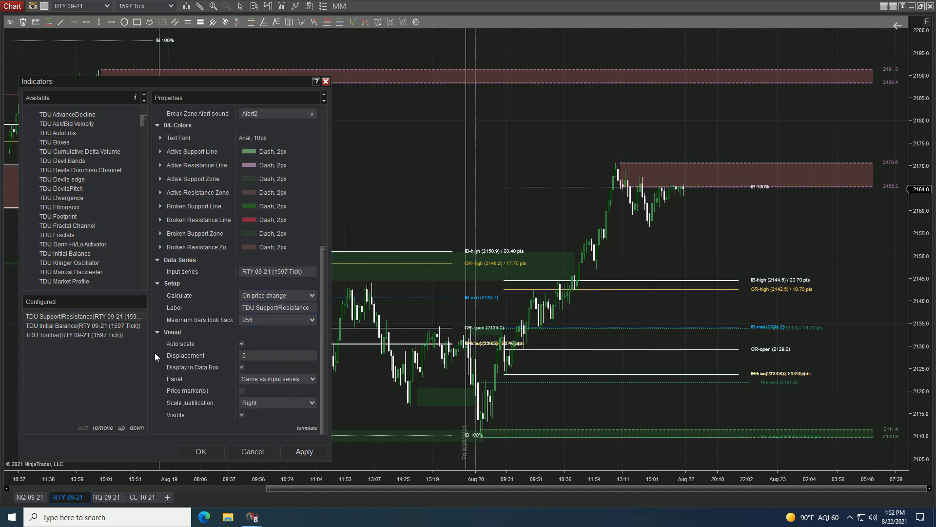
{"action": "left_click_drag", "start_coordinate": [325, 306], "coordinate": [323, 254]}
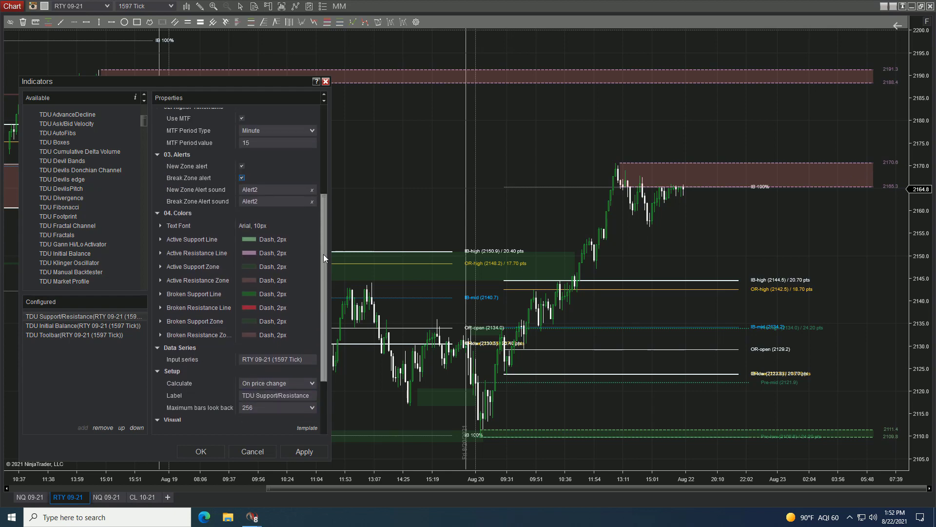
{"action": "scroll", "coordinate": [237, 333], "scroll_direction": "down", "scroll_amount": 3}
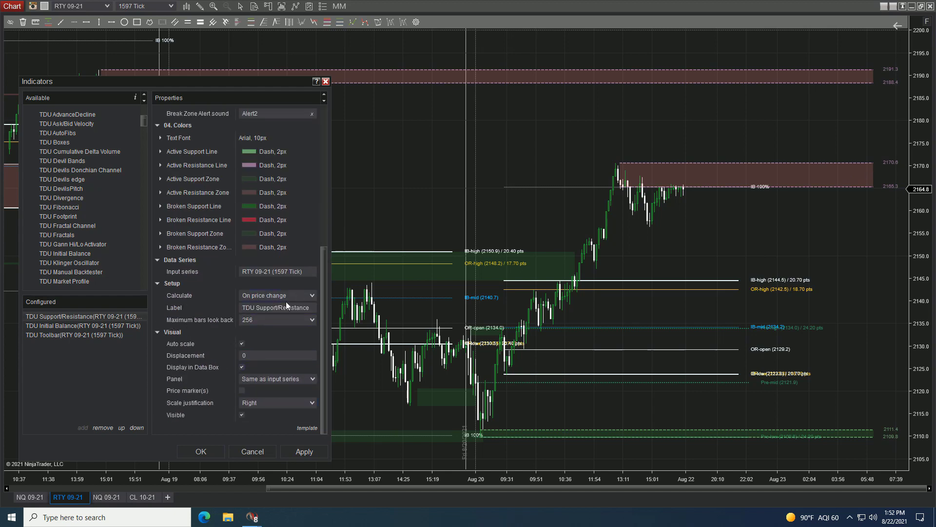
{"action": "left_click_drag", "start_coordinate": [324, 299], "coordinate": [334, 156]}
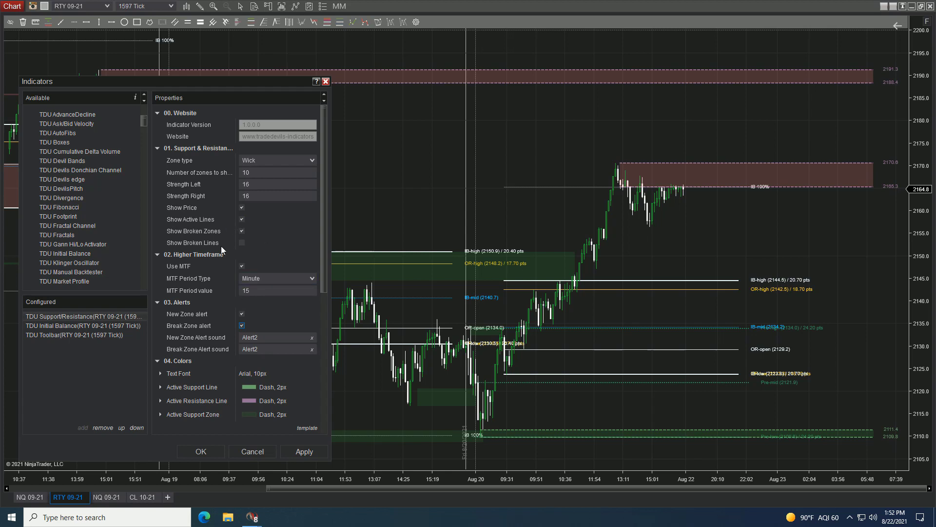
{"action": "left_click", "coordinate": [247, 453]}
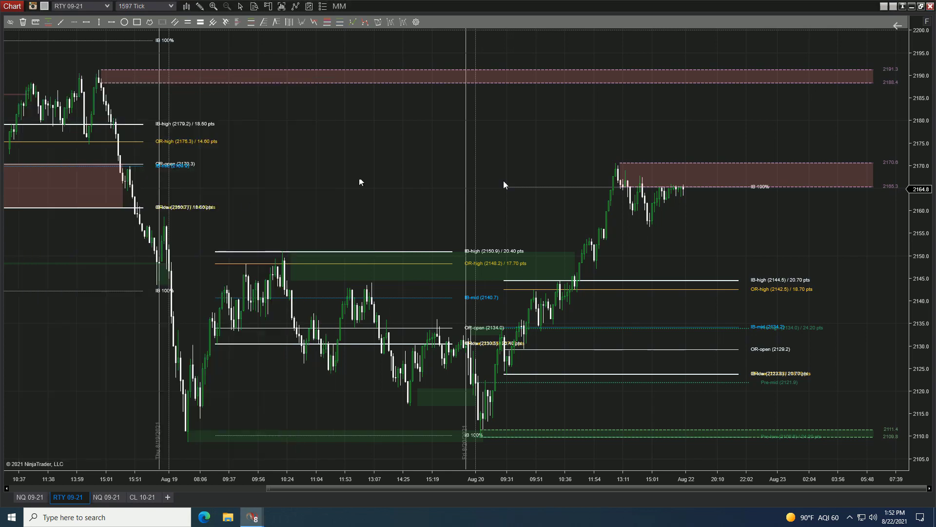
- Draw sample horizontal rays and rectangles near 2126–2152, then remove all drawings
{"action": "scroll", "coordinate": [356, 150], "scroll_direction": "down", "scroll_amount": 3}
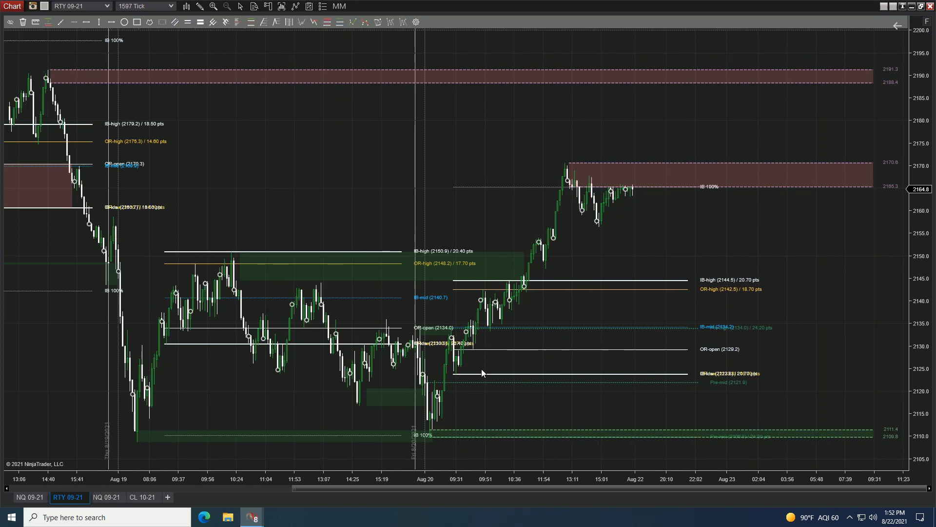
{"action": "left_click", "coordinate": [201, 22]}
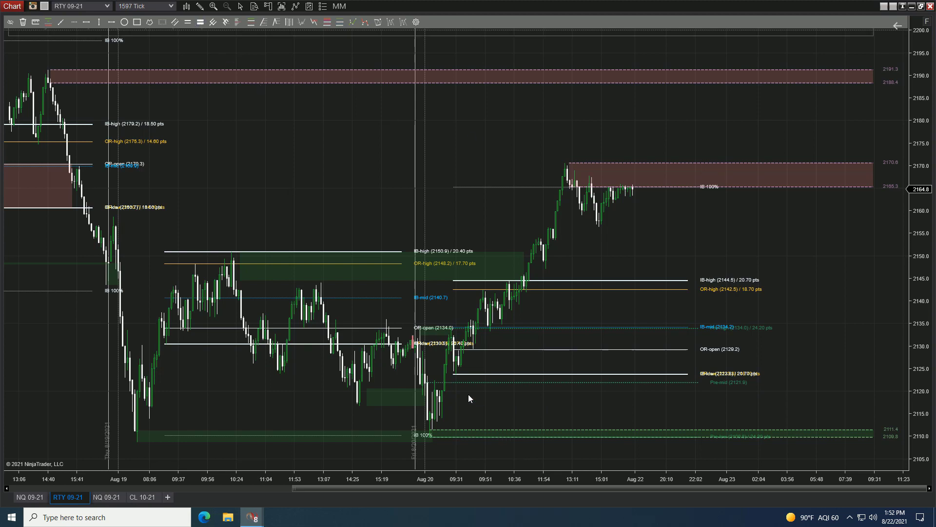
{"action": "left_click", "coordinate": [452, 378]}
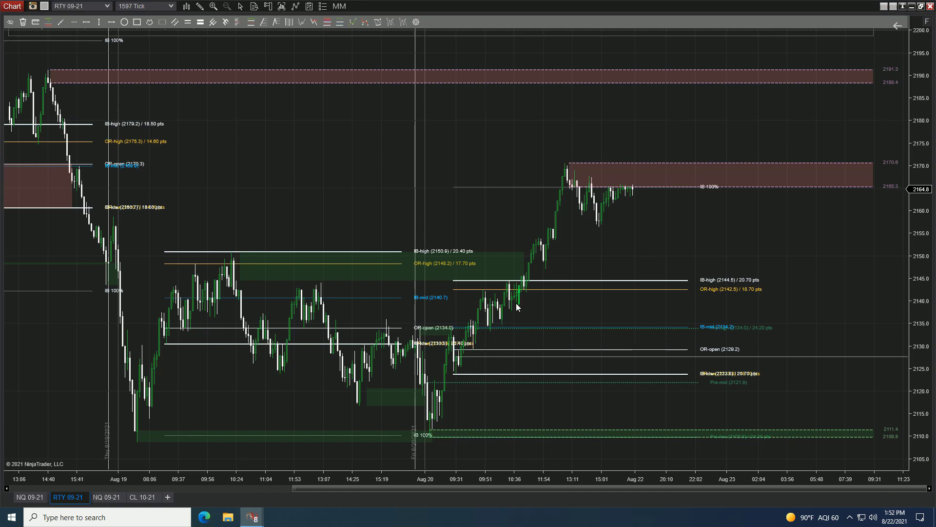
{"action": "left_click", "coordinate": [137, 22]}
{"action": "left_click", "coordinate": [454, 362]}
{"action": "left_click", "coordinate": [531, 376]}
{"action": "left_click", "coordinate": [589, 375]}
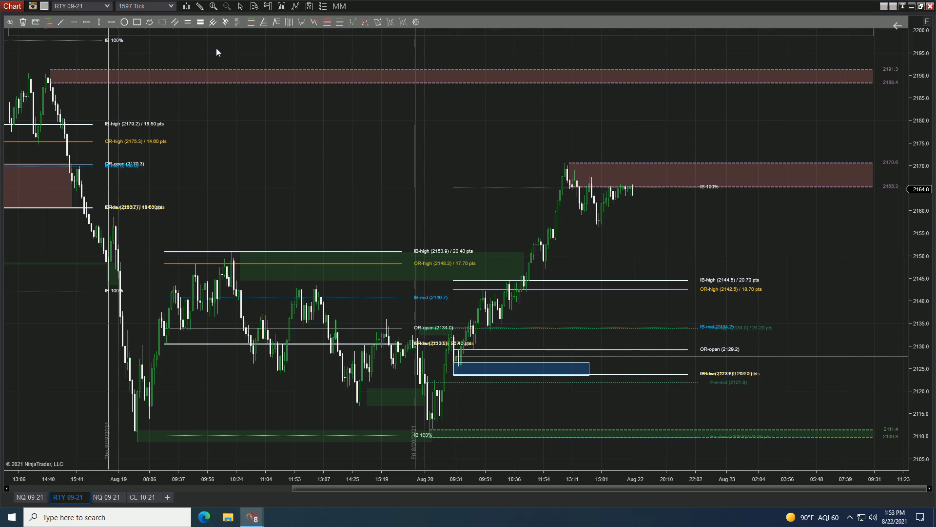
{"action": "left_click", "coordinate": [546, 259]}
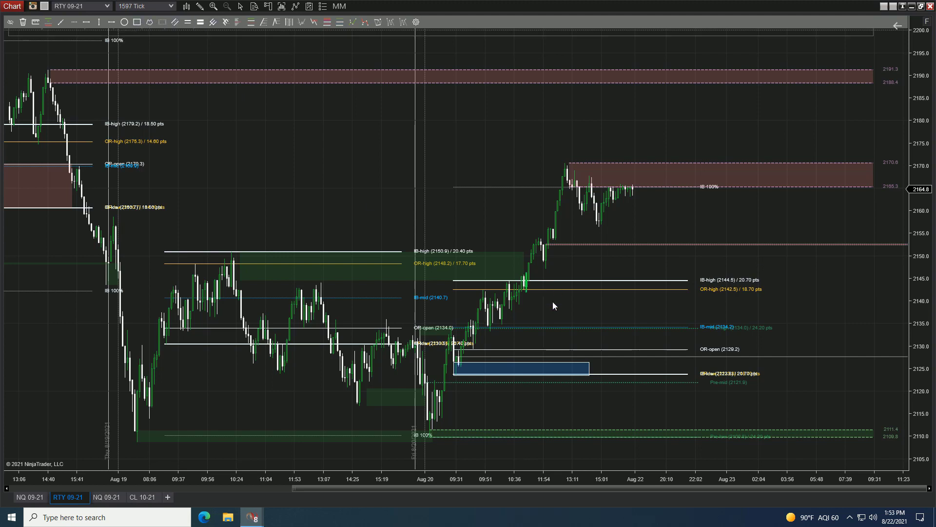
{"action": "mouse_move", "coordinate": [544, 259]}
{"action": "left_mouse_down"}
{"action": "mouse_move", "coordinate": [546, 268]}
{"action": "mouse_move", "coordinate": [651, 273]}
{"action": "mouse_move", "coordinate": [820, 270]}
{"action": "left_mouse_up"}
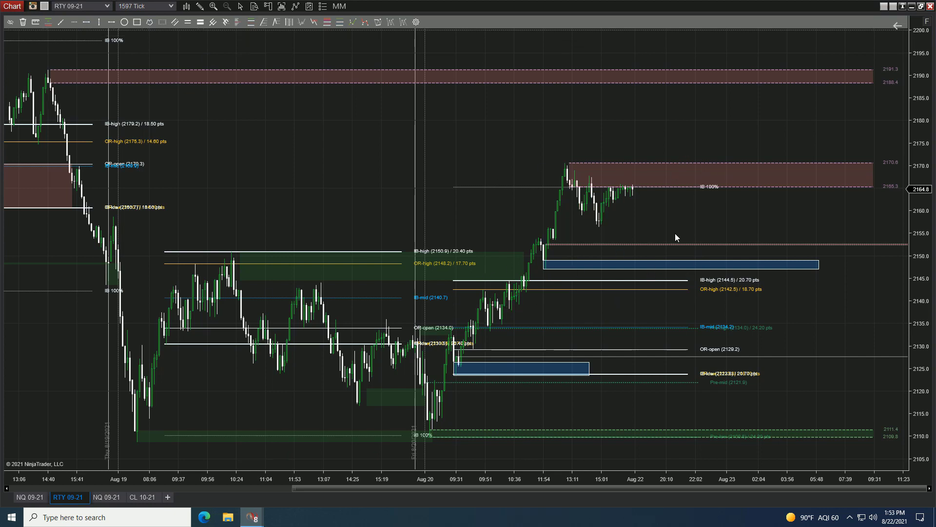
{"action": "left_click", "coordinate": [23, 22]}
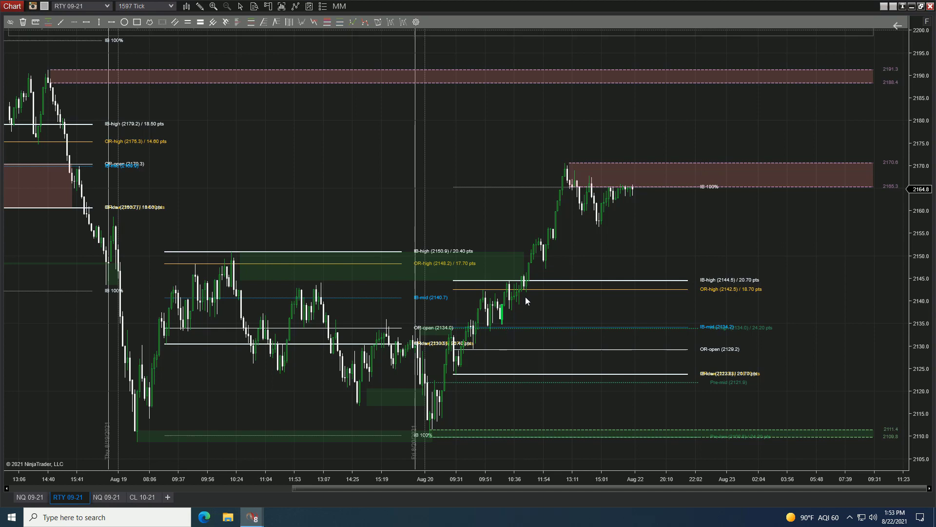
- Draw a blue rectangle at 2148–2150 from the Aug 20 rally bar, stretched to the right edge
{"action": "mouse_move", "coordinate": [548, 267]}
{"action": "left_mouse_down"}
{"action": "mouse_move", "coordinate": [675, 253]}
{"action": "mouse_move", "coordinate": [666, 254]}
{"action": "left_mouse_up"}
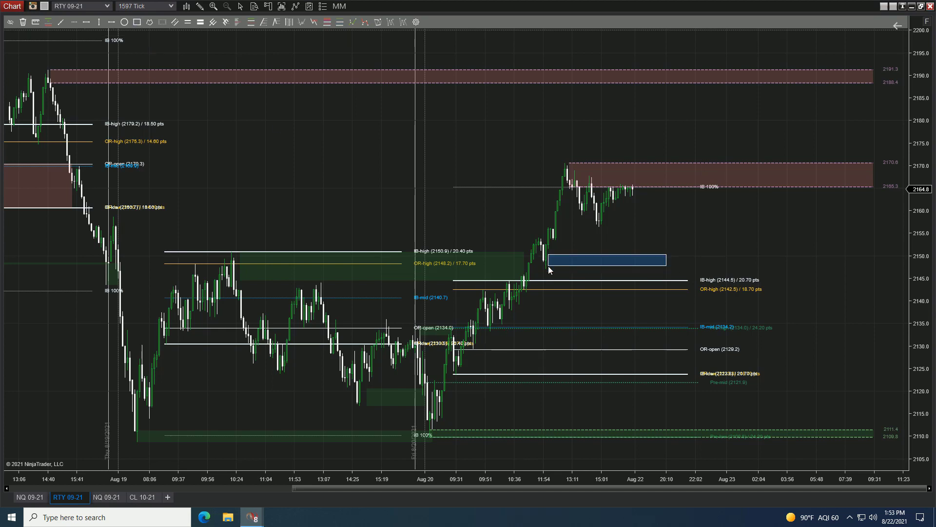
{"action": "left_click_drag", "start_coordinate": [549, 266], "coordinate": [545, 263]}
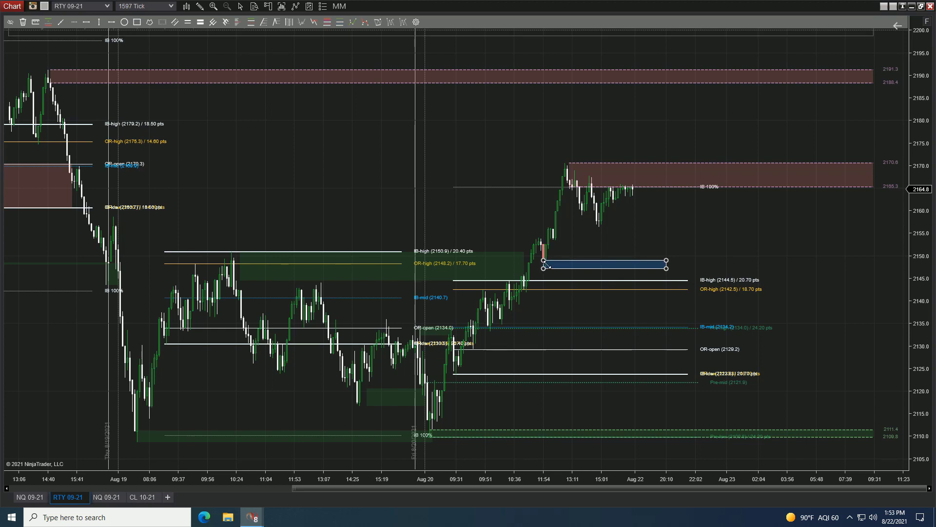
{"action": "left_click_drag", "start_coordinate": [666, 261], "coordinate": [878, 261]}
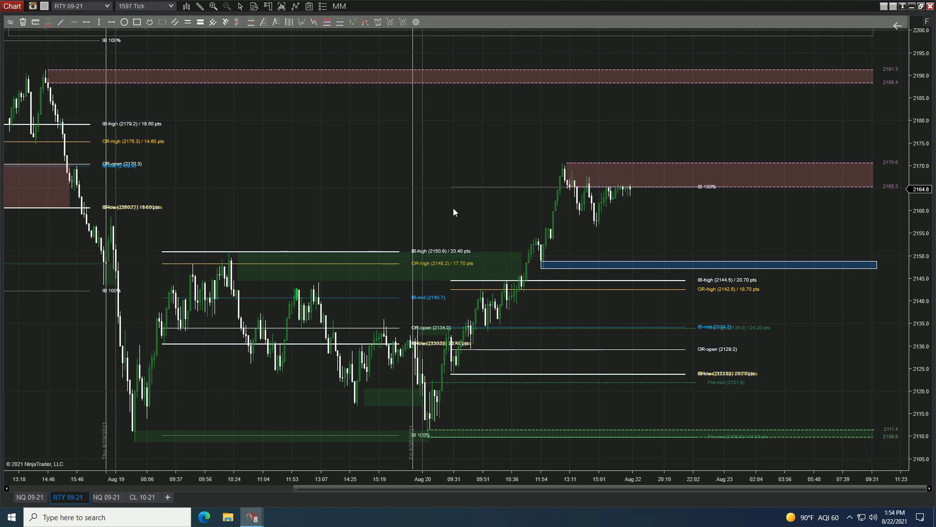
{"action": "scroll", "coordinate": [351, 172], "scroll_direction": "up", "scroll_amount": 3}
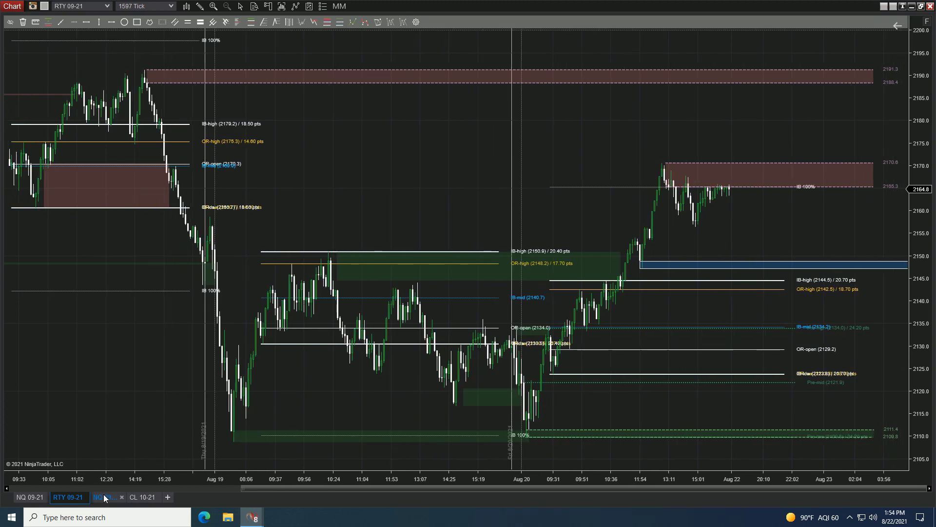
- Switch to the NQ 09-21 chart and hide the red, green and yellow MM level lines
{"action": "left_click", "coordinate": [106, 497]}
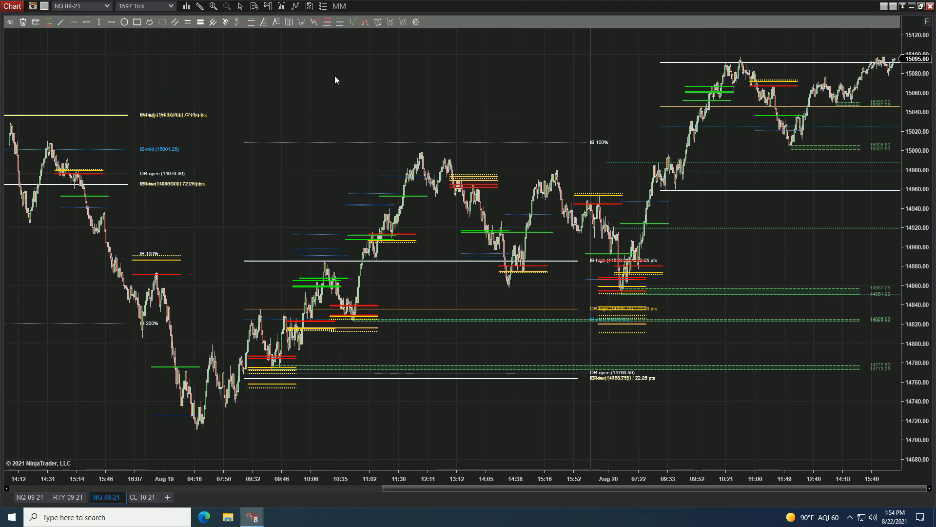
{"action": "left_click", "coordinate": [336, 6]}
{"action": "scroll", "coordinate": [341, 83], "scroll_direction": "down", "scroll_amount": 3}
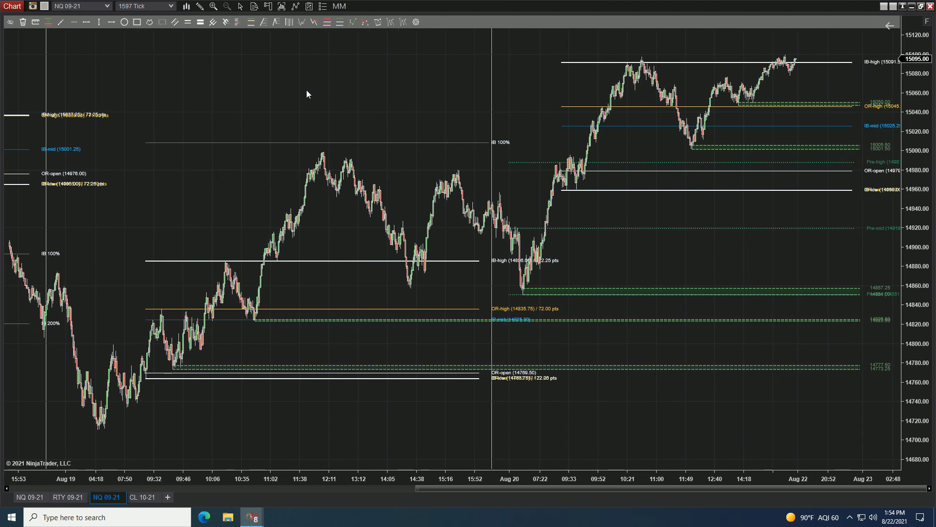
{"action": "scroll", "coordinate": [603, 428], "scroll_direction": "down", "scroll_amount": 2}
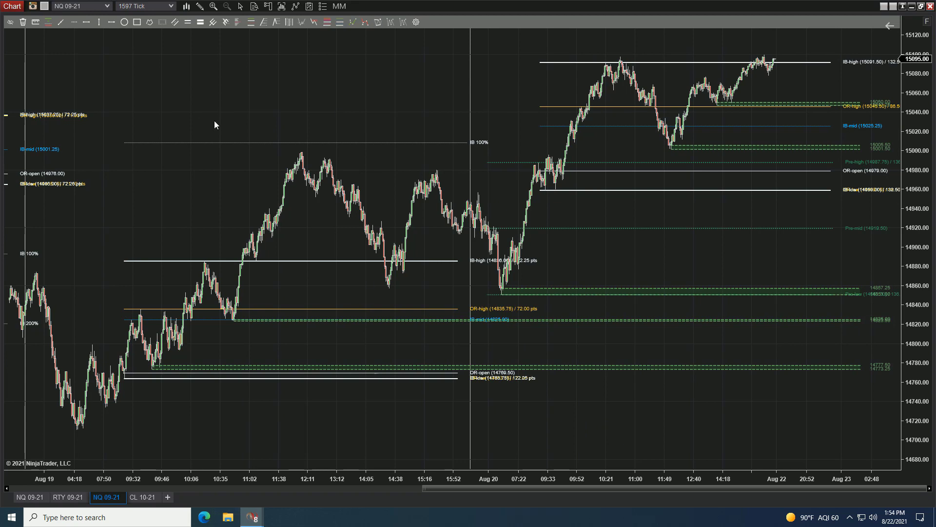
- Draw a Fibonacci retracement from the Aug 19 low to the 11:38 high, delete it, and restore MM levels
{"action": "left_click", "coordinate": [264, 24]}
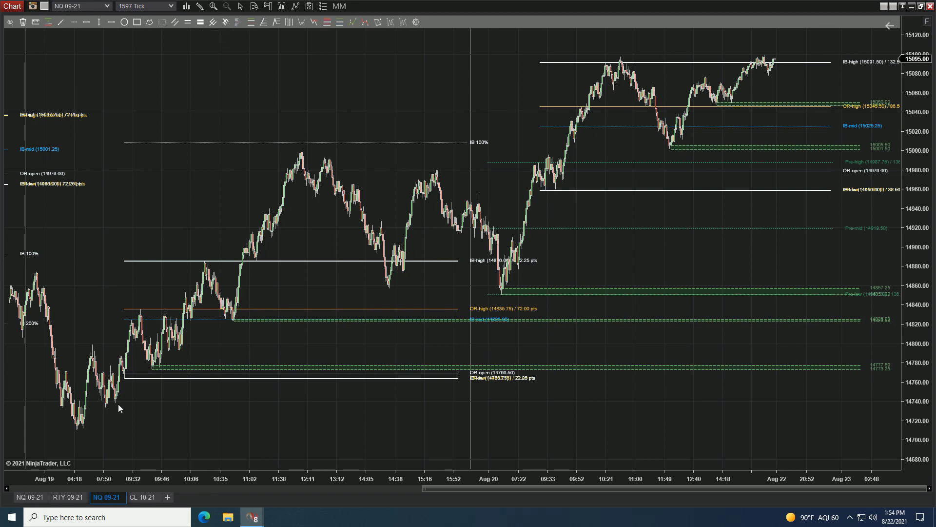
{"action": "left_click", "coordinate": [76, 429]}
{"action": "left_click", "coordinate": [294, 134]}
{"action": "left_click_drag", "start_coordinate": [294, 134], "coordinate": [292, 153]}
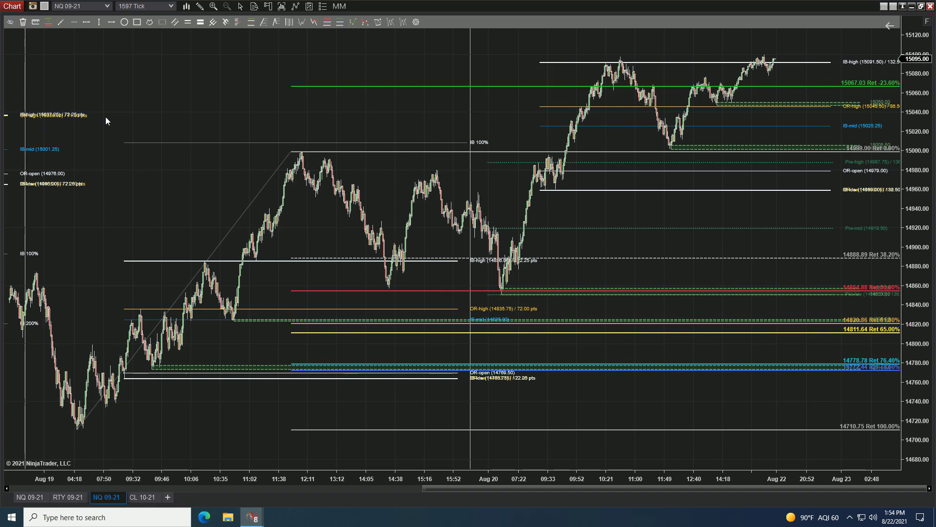
{"action": "left_click", "coordinate": [23, 22]}
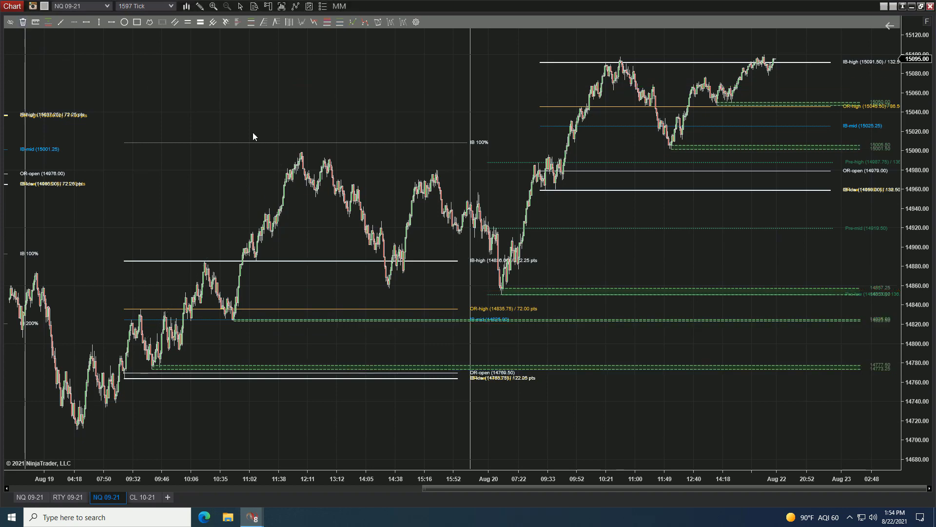
{"action": "left_click", "coordinate": [339, 7]}
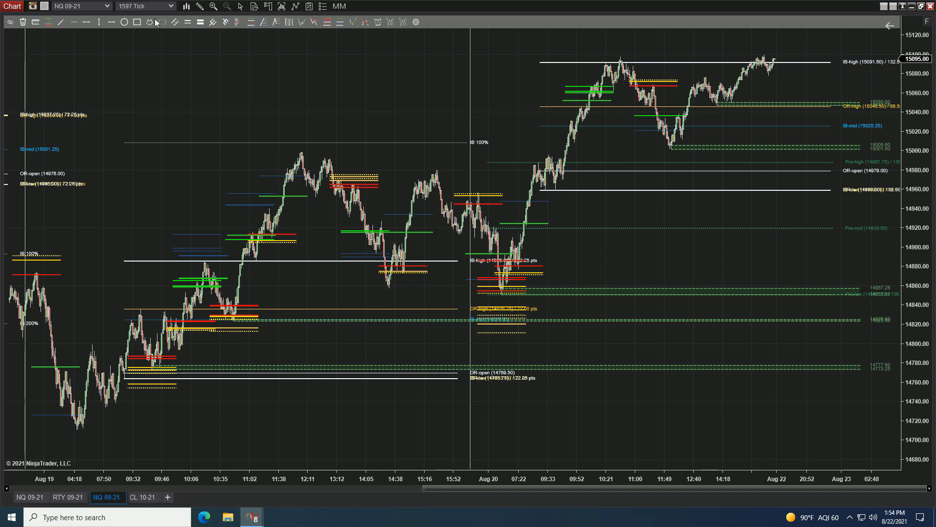
- Start a zigzag line through the Aug 19 low, 12:00 peak, Aug 20 low and 10:21 high, then cancel it
{"action": "left_click", "coordinate": [76, 430]}
{"action": "left_click", "coordinate": [298, 150]}
{"action": "left_click", "coordinate": [500, 291]}
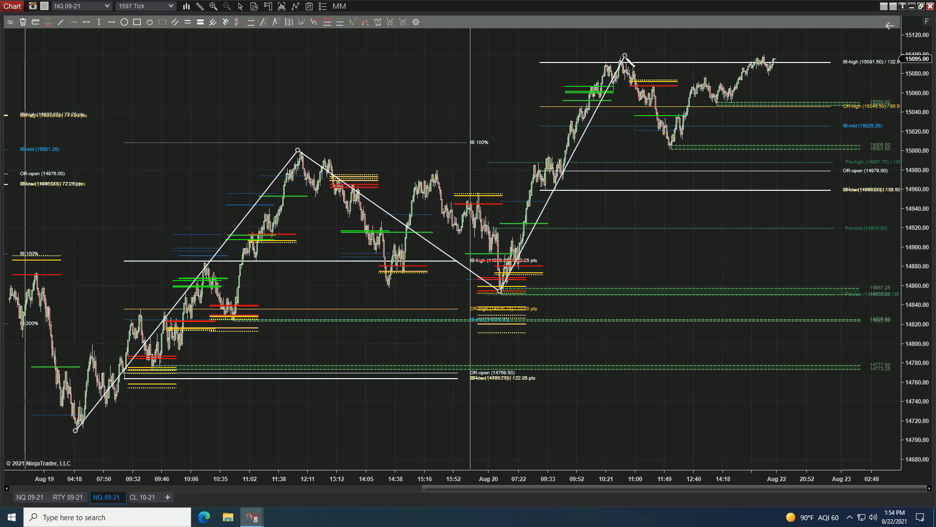
{"action": "left_click", "coordinate": [595, 83]}
{"action": "key", "text": "Escape"}
{"action": "scroll", "coordinate": [188, 130], "scroll_direction": "down", "scroll_amount": 5}
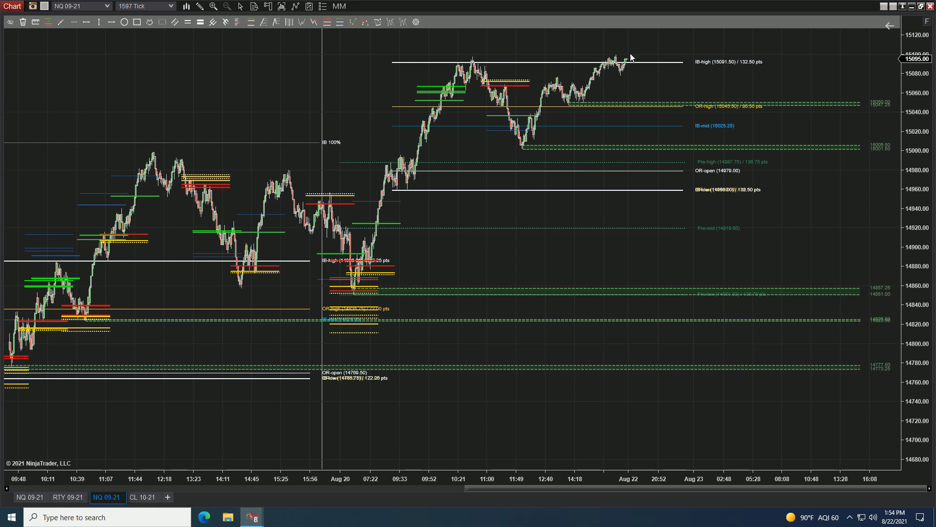
- Hide the coloured MM level lines and shift the chart to show prices up to 15200
{"action": "left_click_drag", "start_coordinate": [206, 100], "coordinate": [268, 107]}
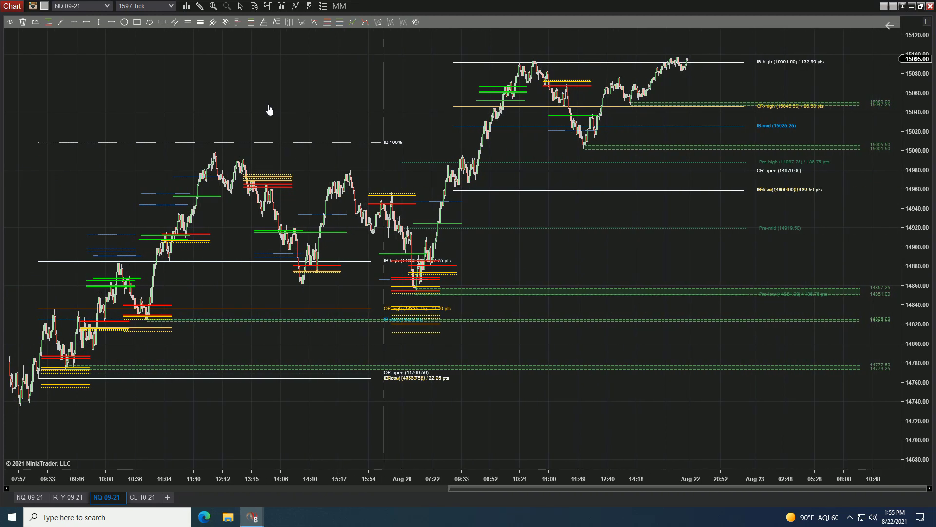
{"action": "left_click", "coordinate": [343, 6]}
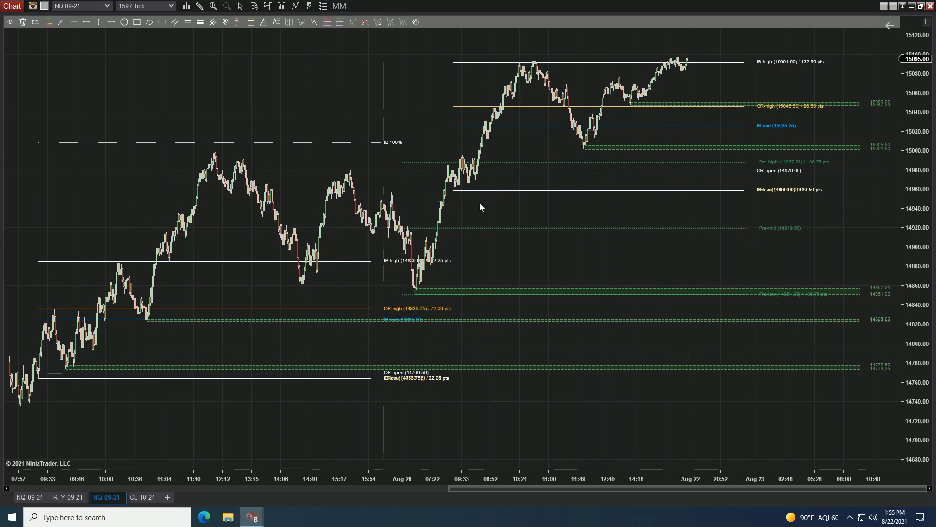
{"action": "left_click_drag", "start_coordinate": [681, 425], "coordinate": [584, 409]}
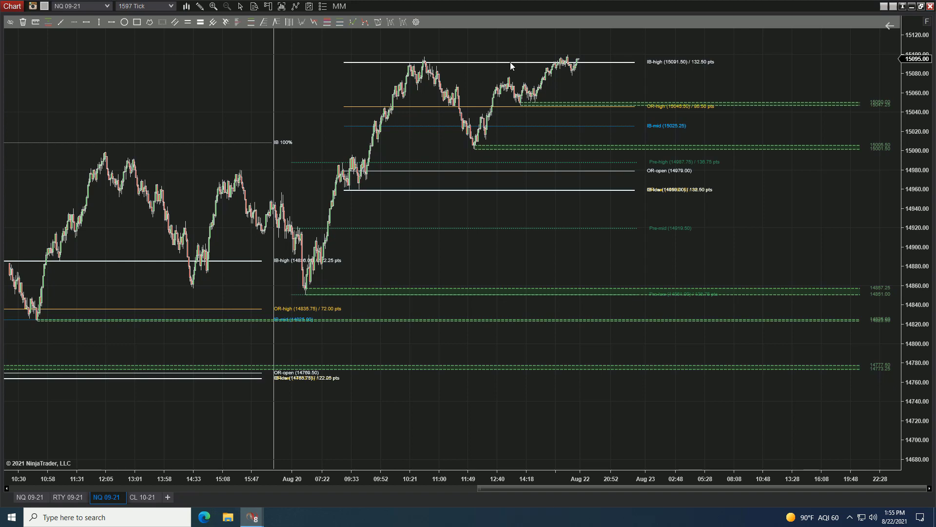
{"action": "left_click_drag", "start_coordinate": [868, 128], "coordinate": [868, 216]}
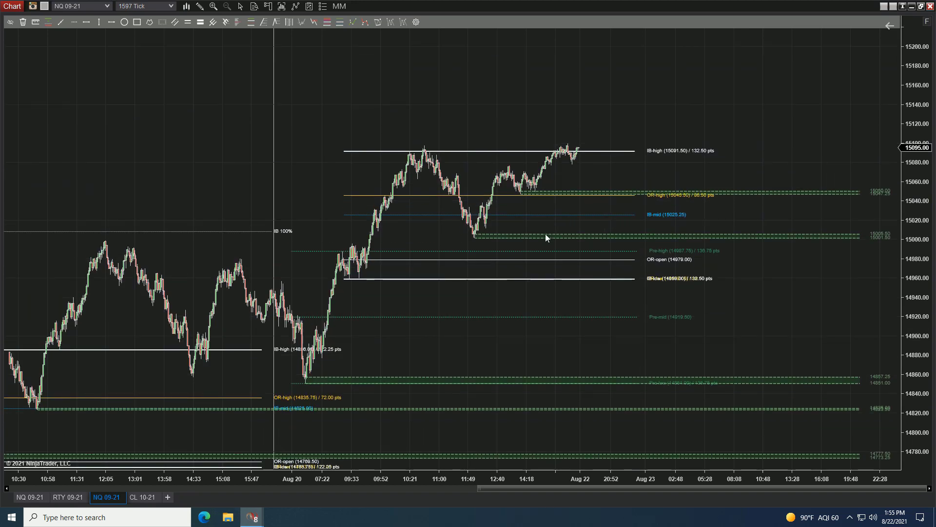